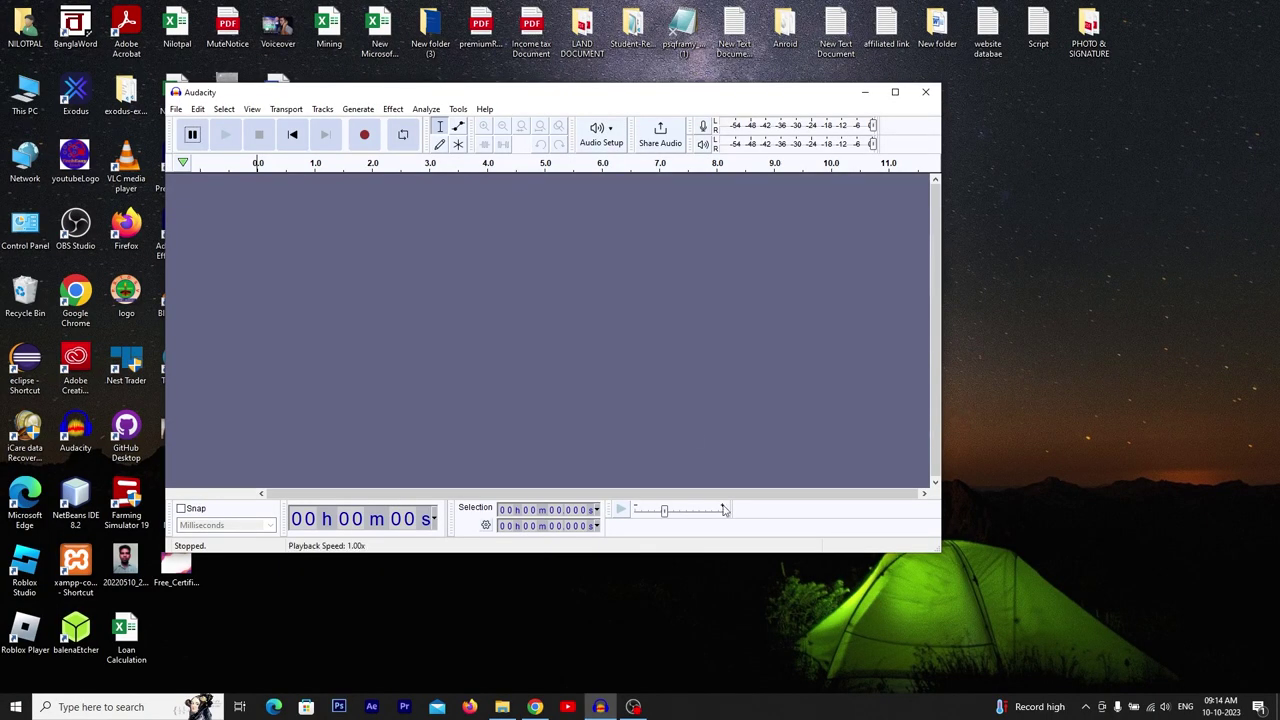
Switch to the Downloads folder in File Explorer and place its window so it partly overlaps the Audacity window
click(503, 707)
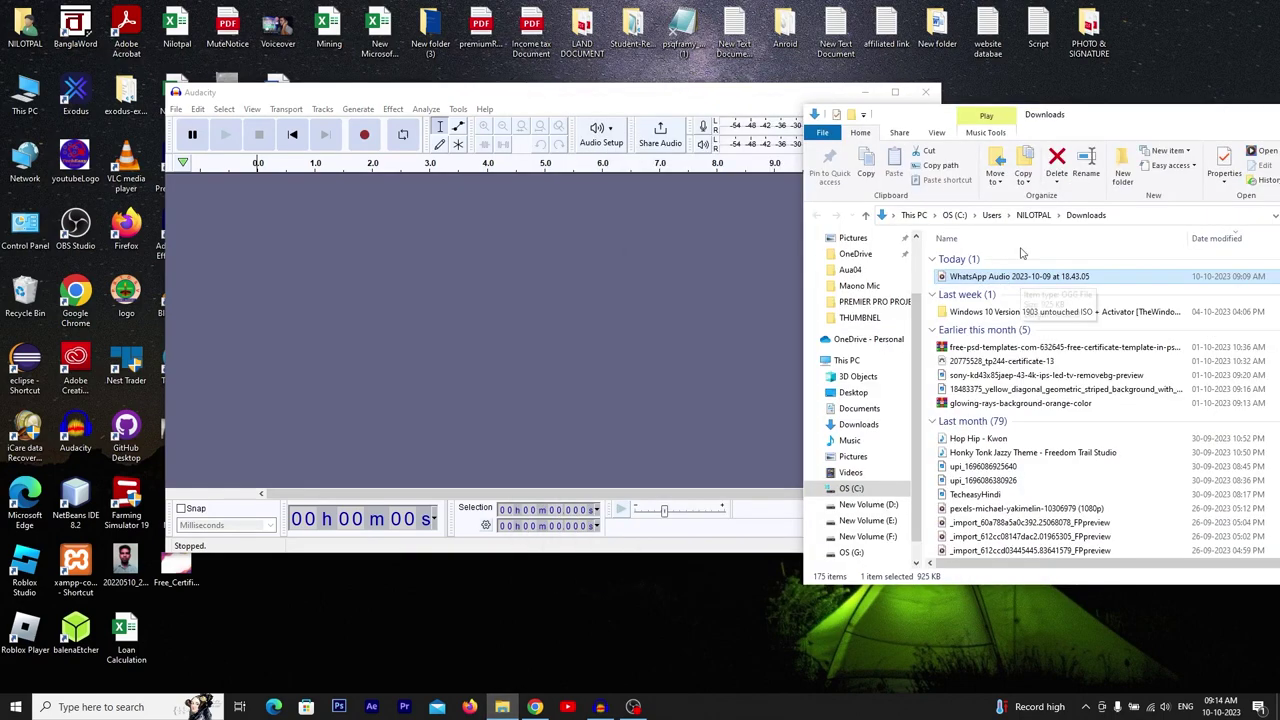
drag(1076, 112, 1056, 101)
drag(1136, 112, 1007, 104)
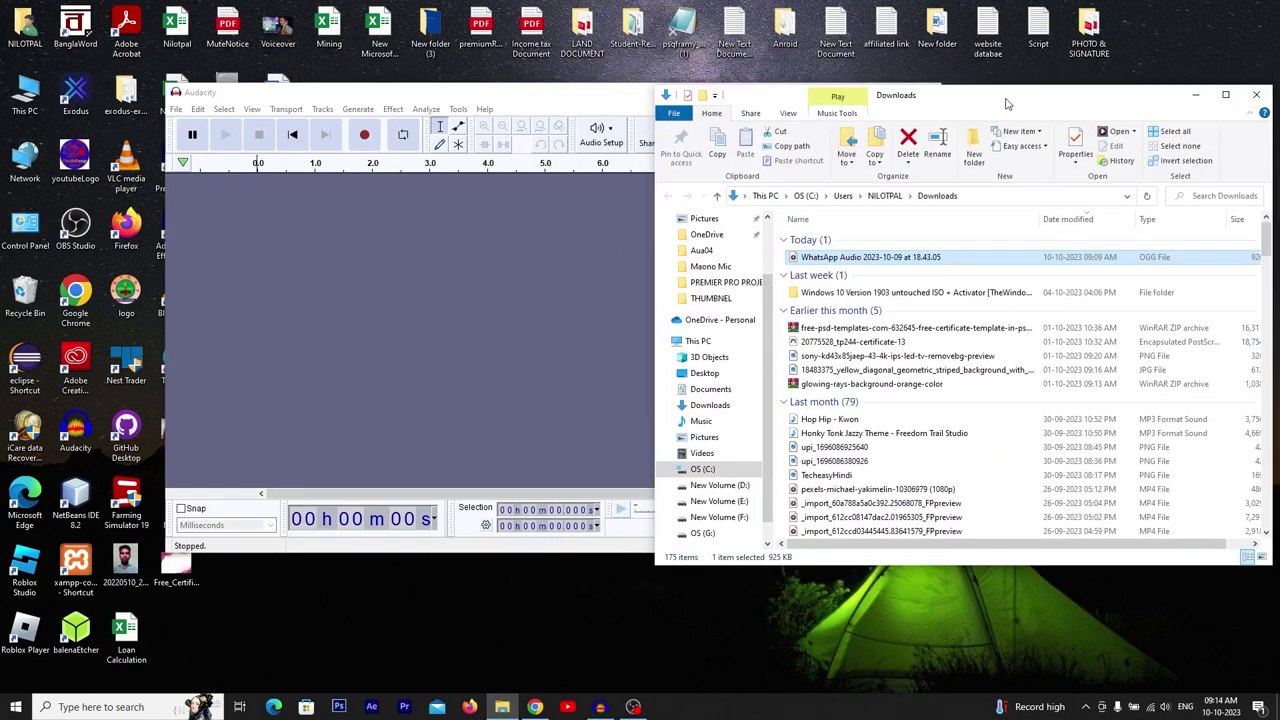
Open WhatsApp Audio 2023-10-09 at 18.43.05 in VLC media player, decline the update, skip to about 0:30 and close the player
right_click(912, 261)
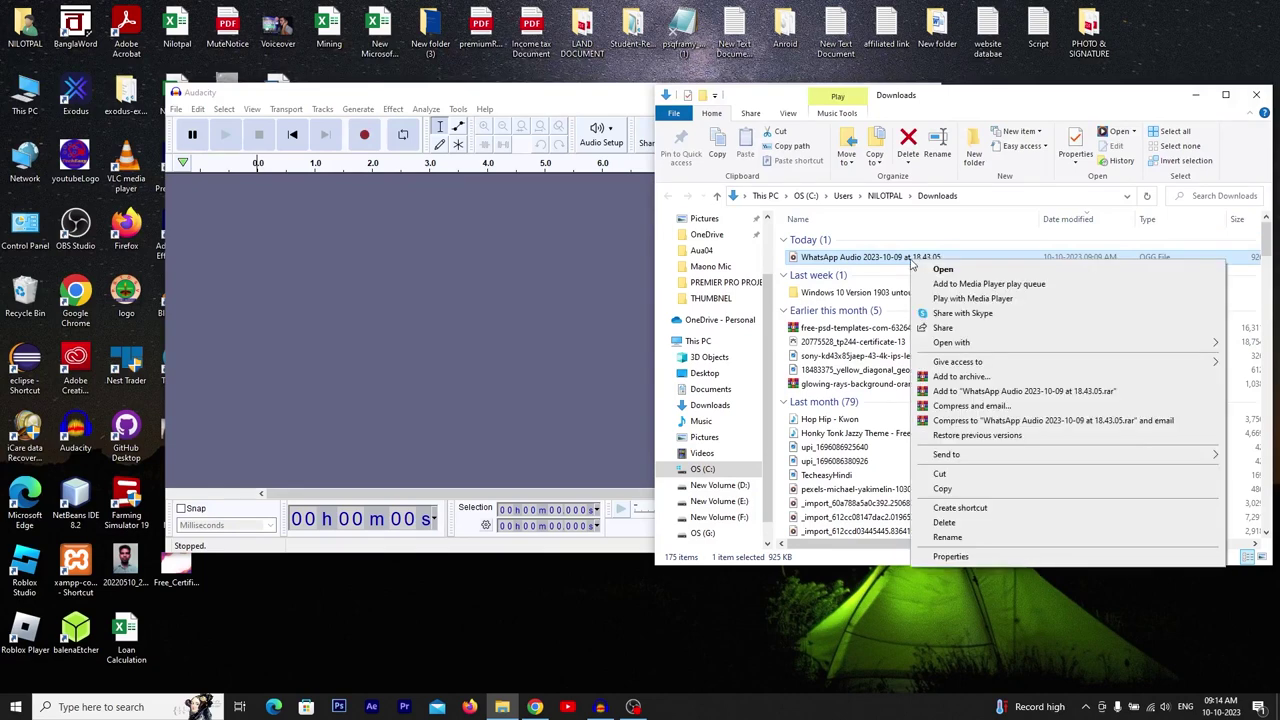
mouse_move(945, 343)
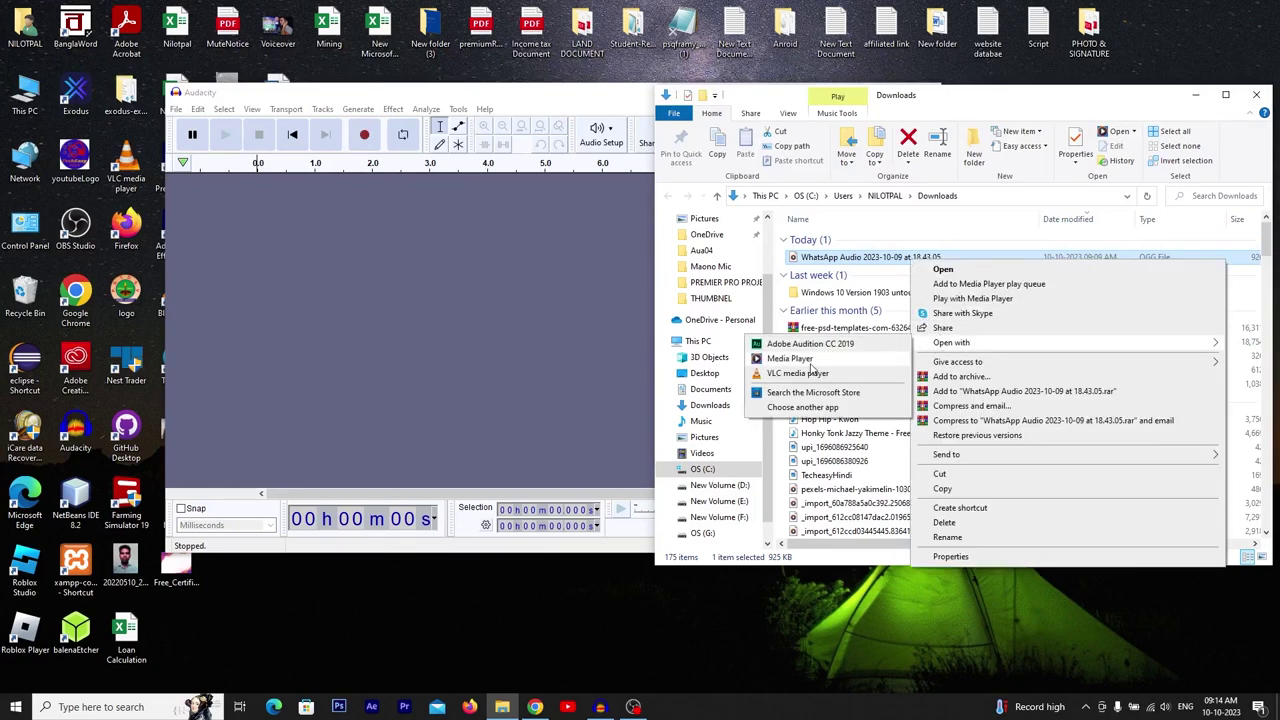
click(790, 375)
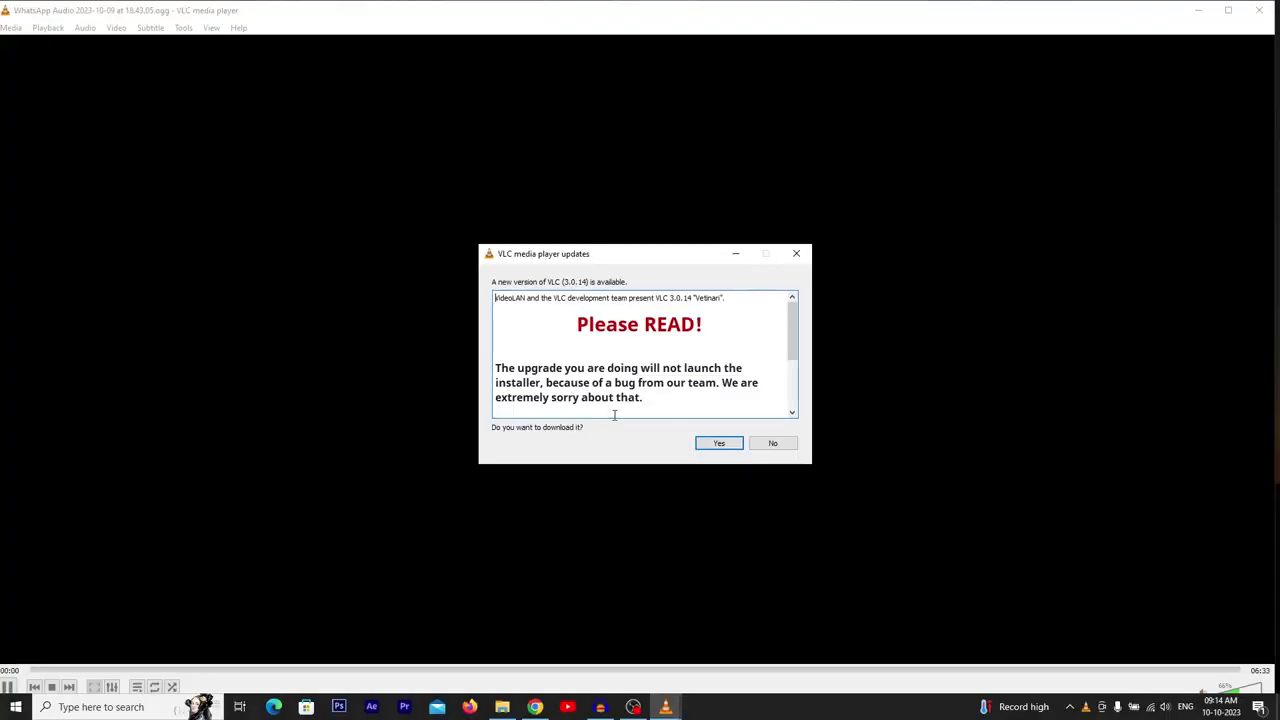
click(770, 443)
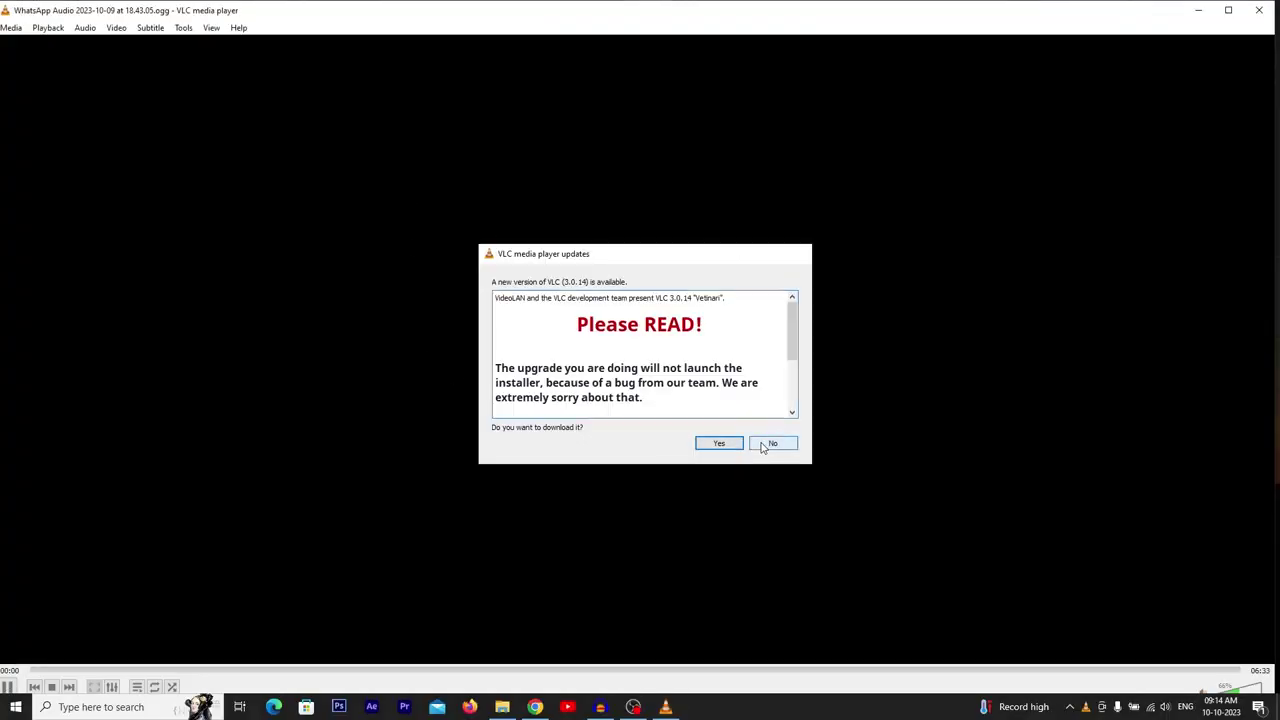
click(122, 669)
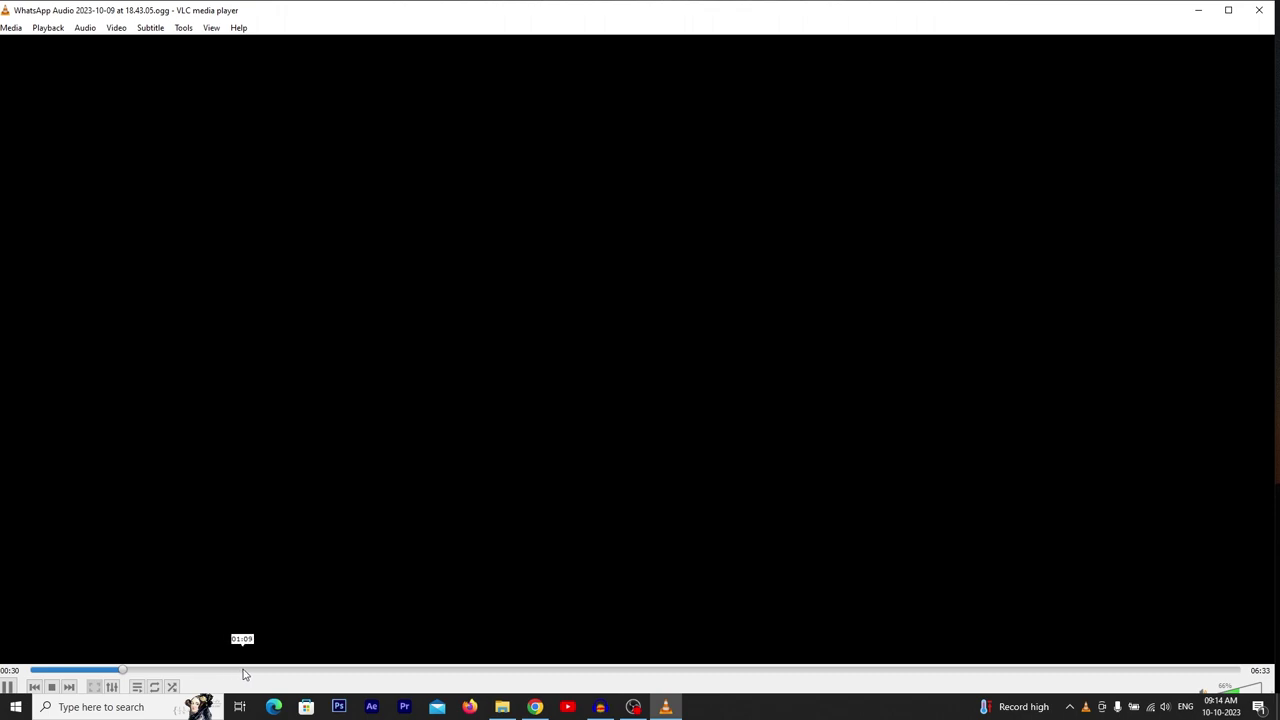
click(1259, 10)
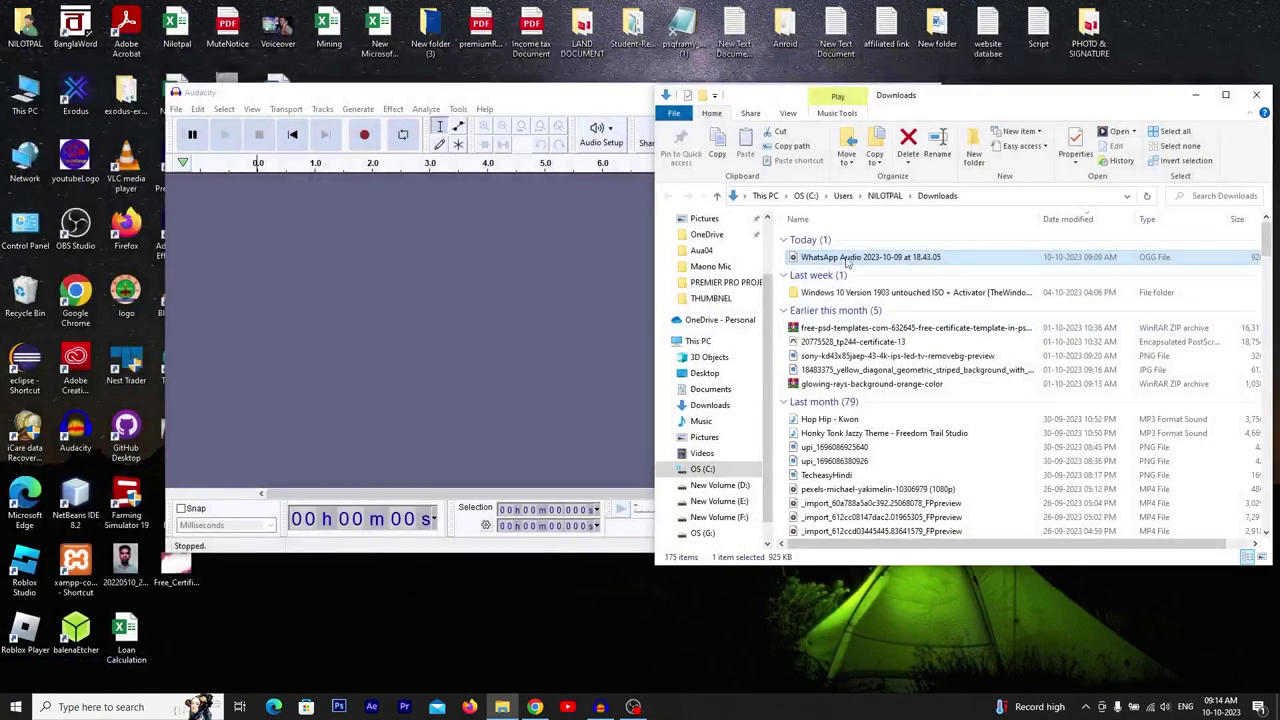
Try to import WhatsApp Audio 2023-10-09 at 18.43.05 directly from the Downloads folder into Audacity
drag(847, 262, 448, 323)
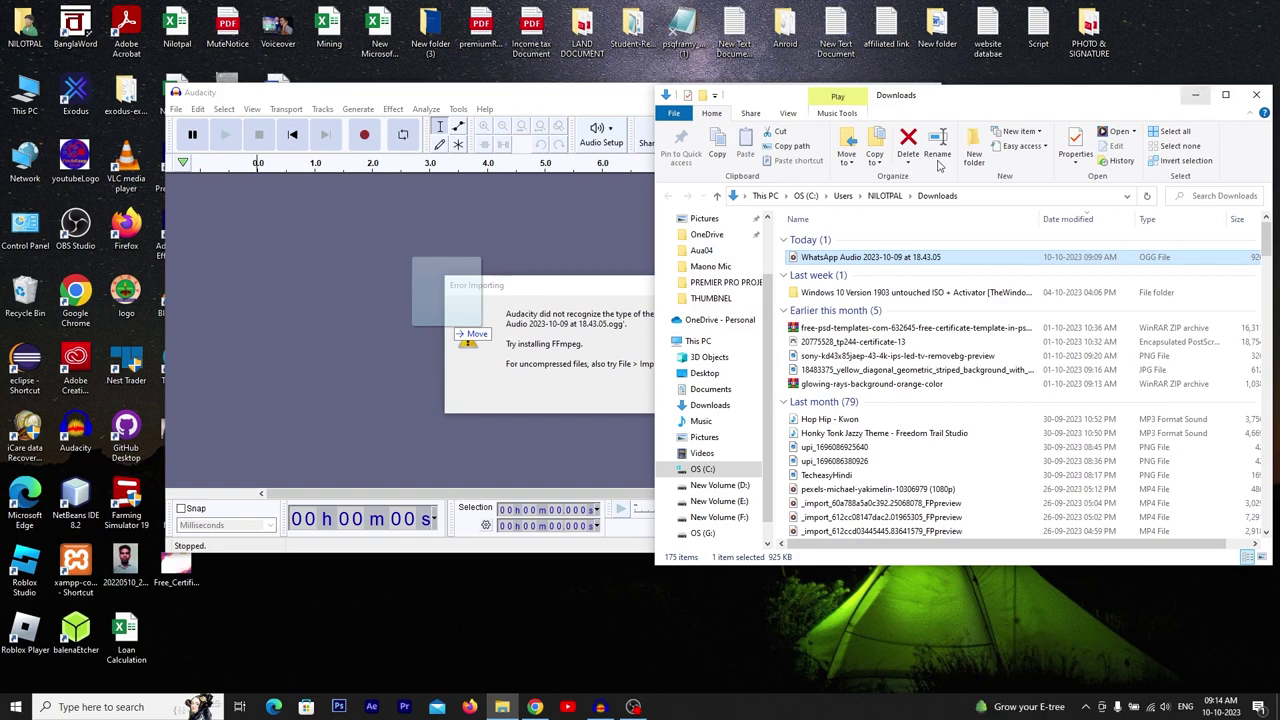
click(613, 100)
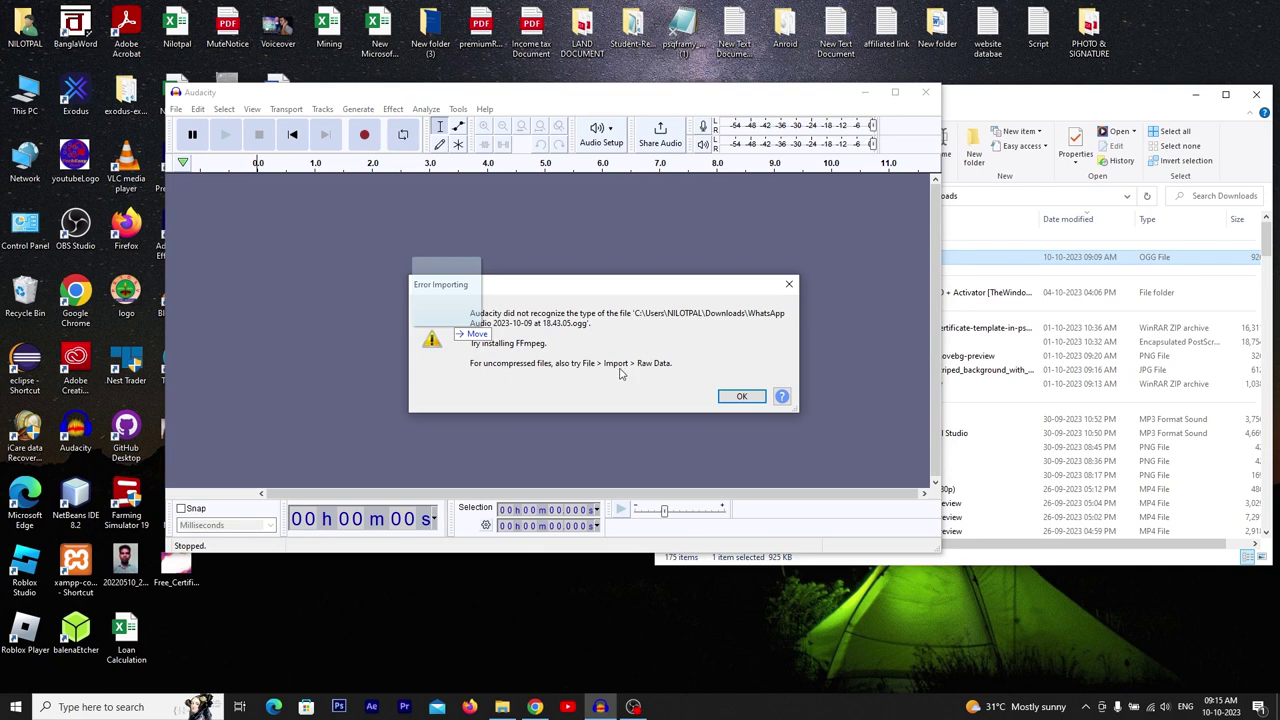
click(741, 396)
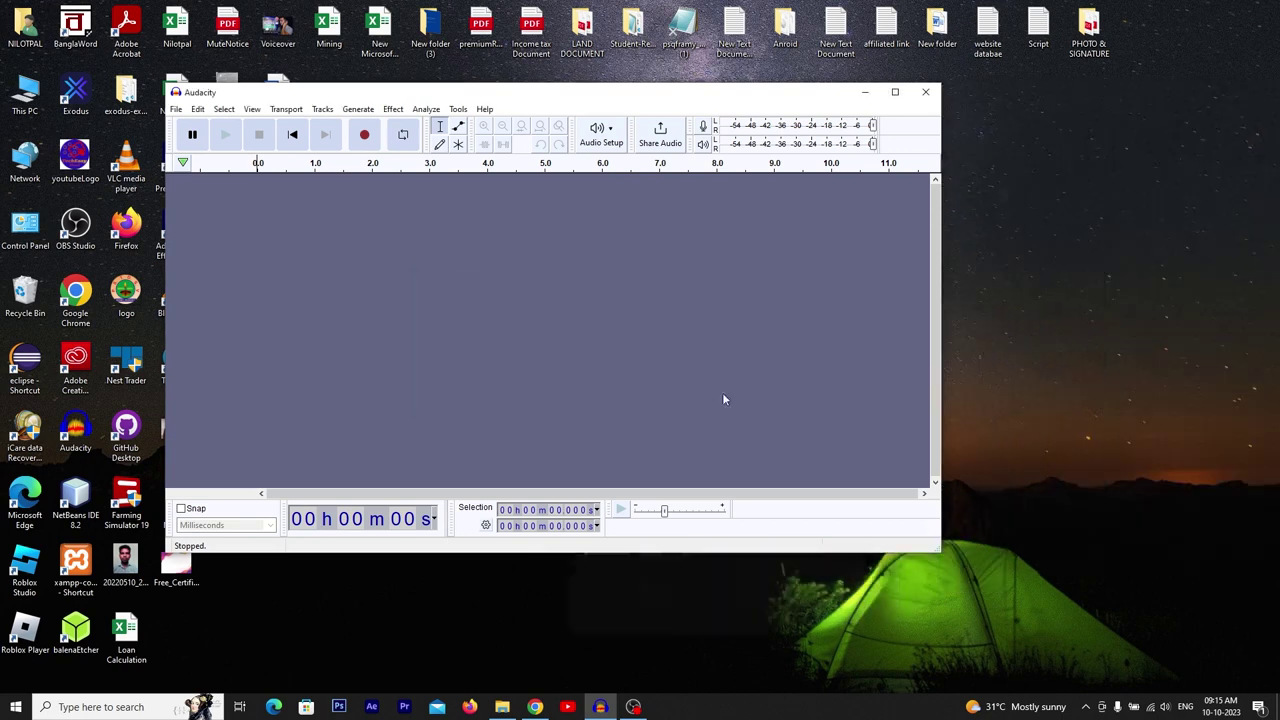
Import WhatsApp Audio 2023-10-09 at 18.43.05 from Downloads as raw data, using Signed 16-bit PCM, default endianness, mono and 44100 Hz
click(176, 109)
mouse_move(245, 222)
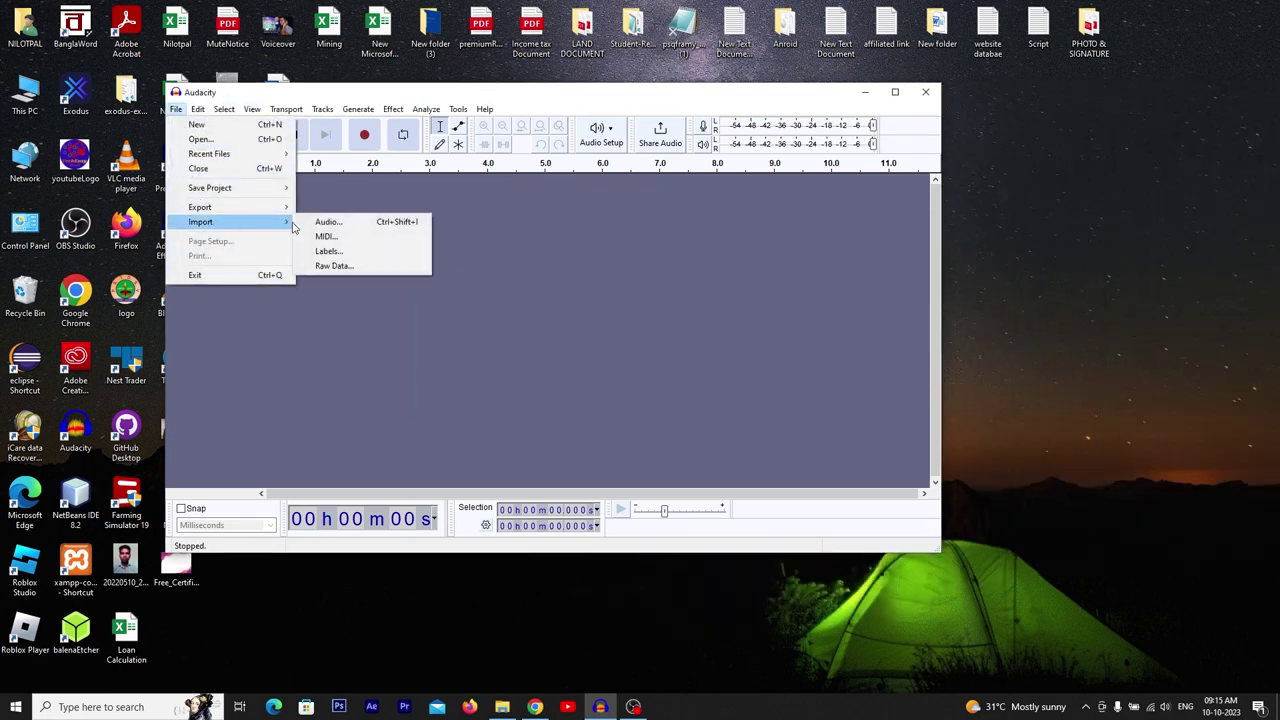
click(330, 251)
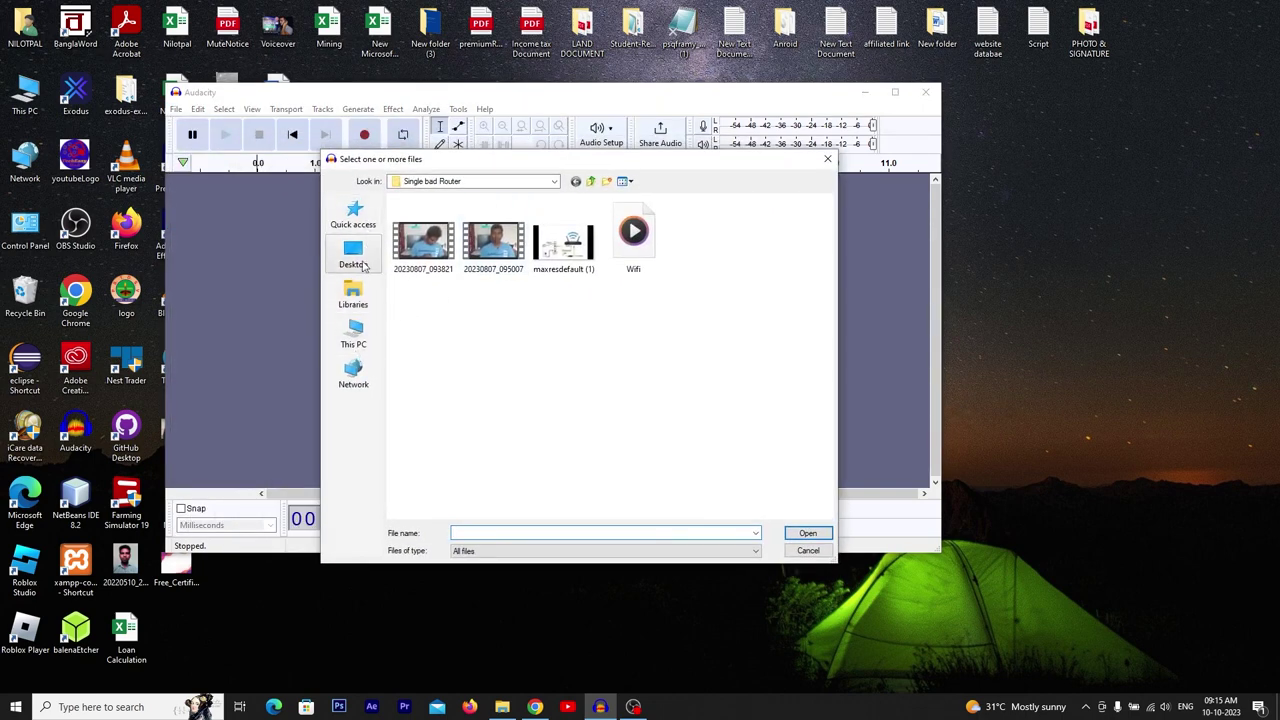
click(358, 342)
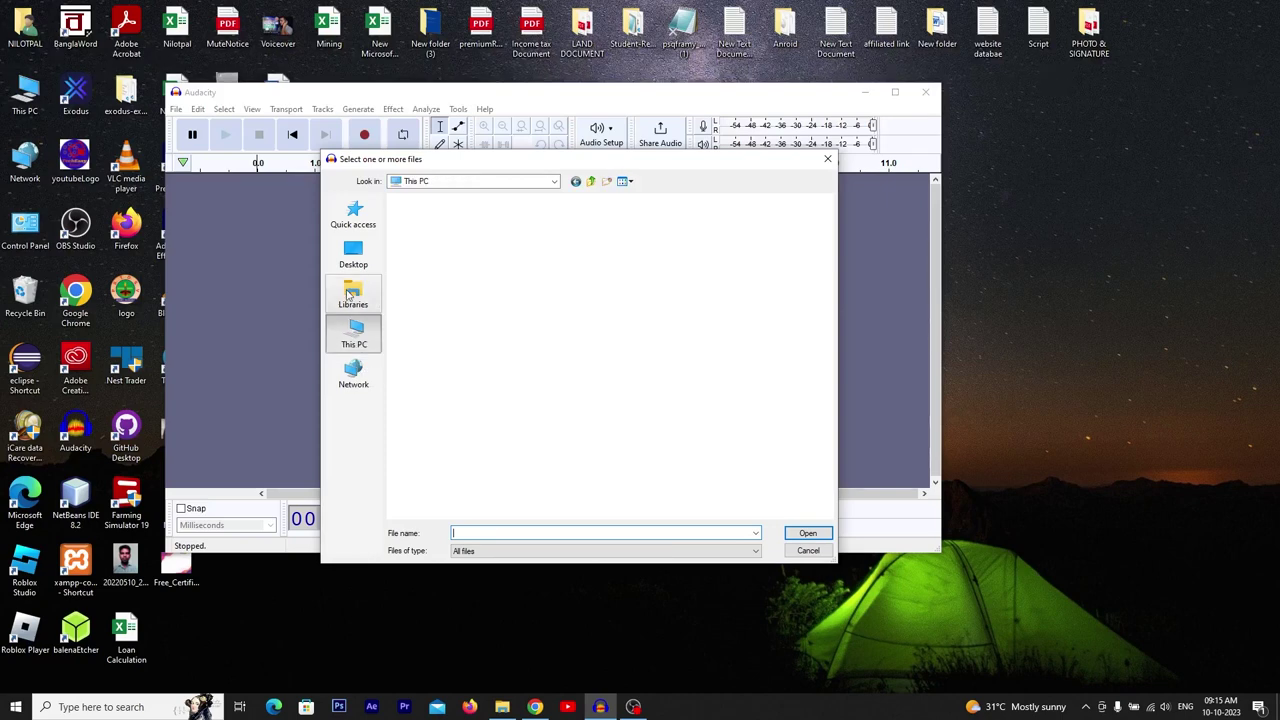
click(354, 300)
click(352, 336)
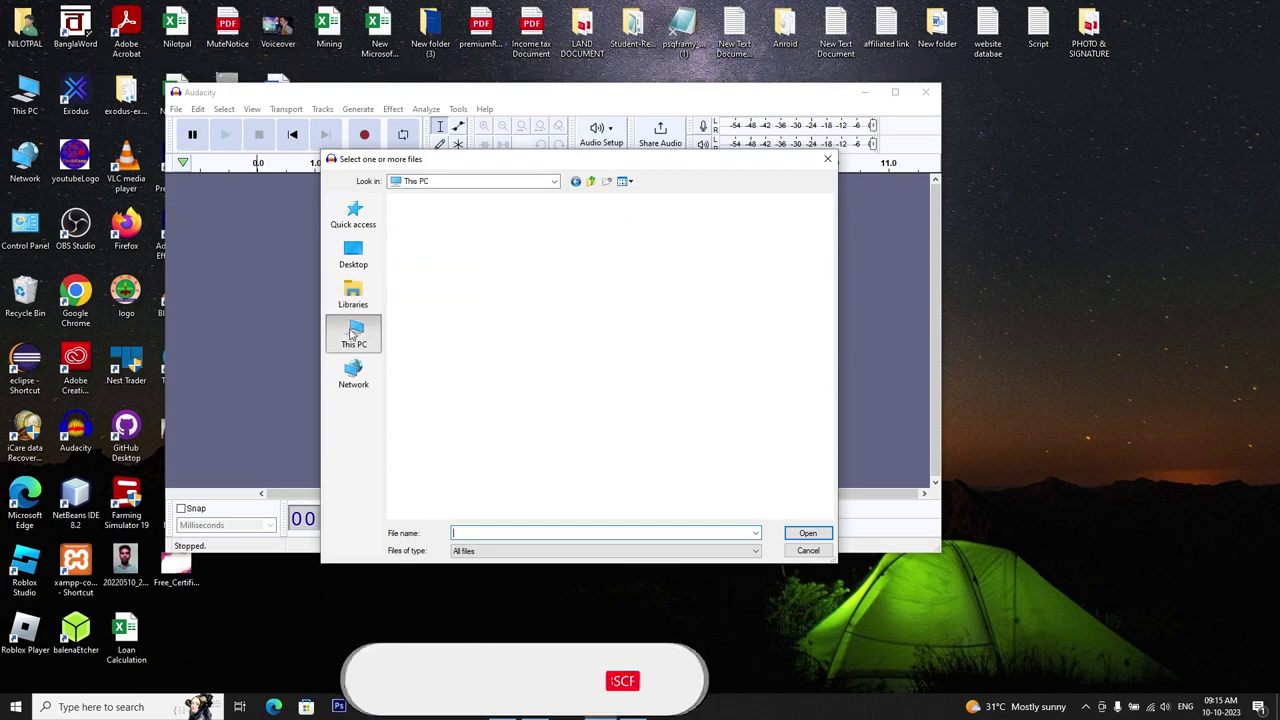
click(352, 336)
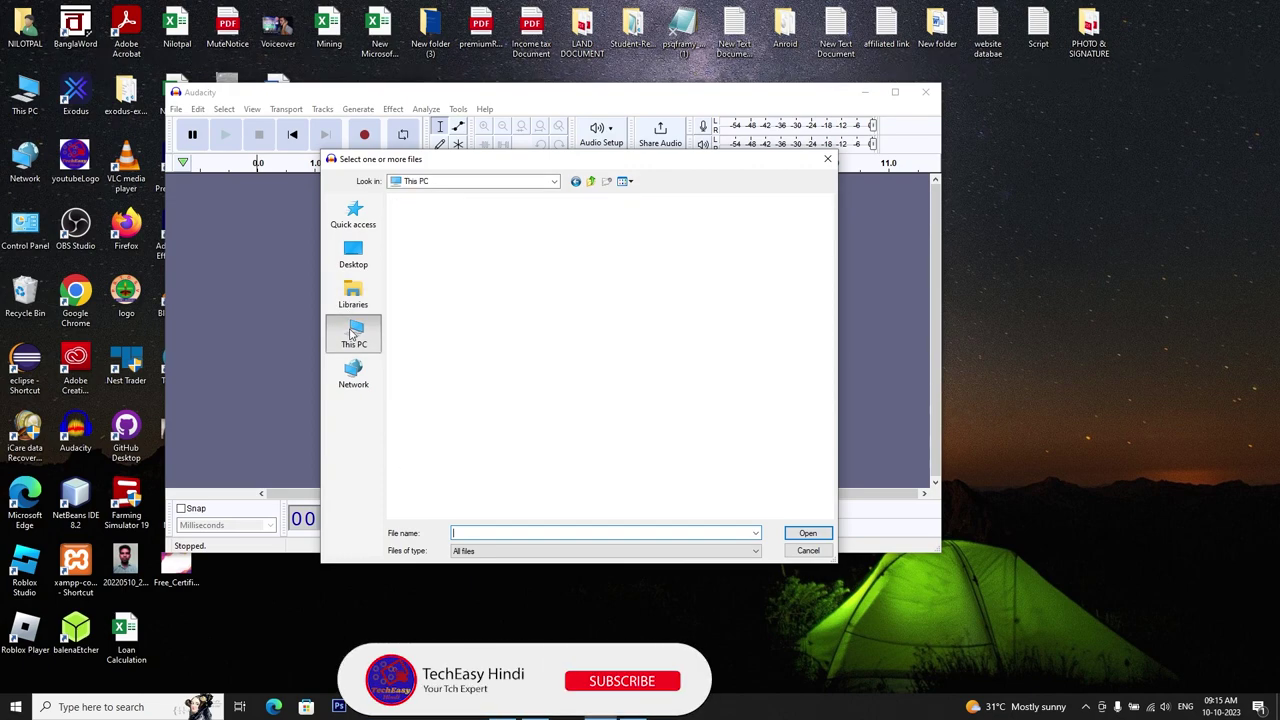
double_click(600, 264)
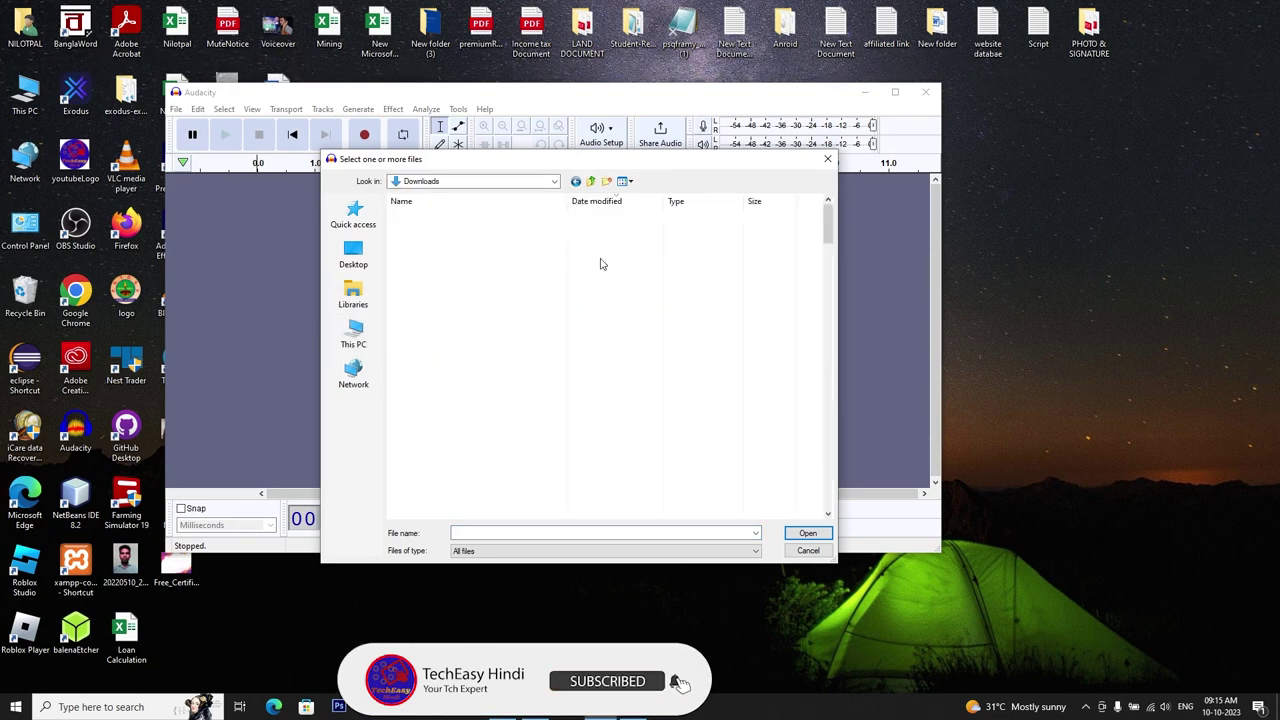
click(600, 229)
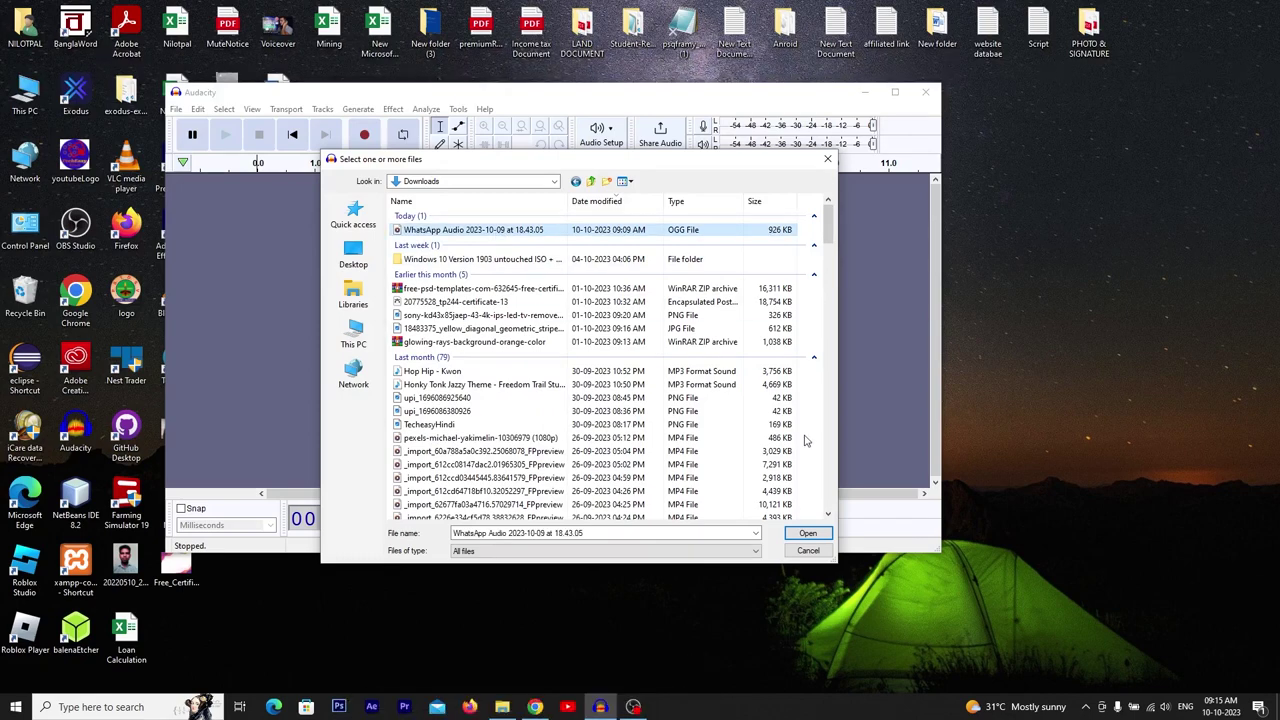
click(808, 533)
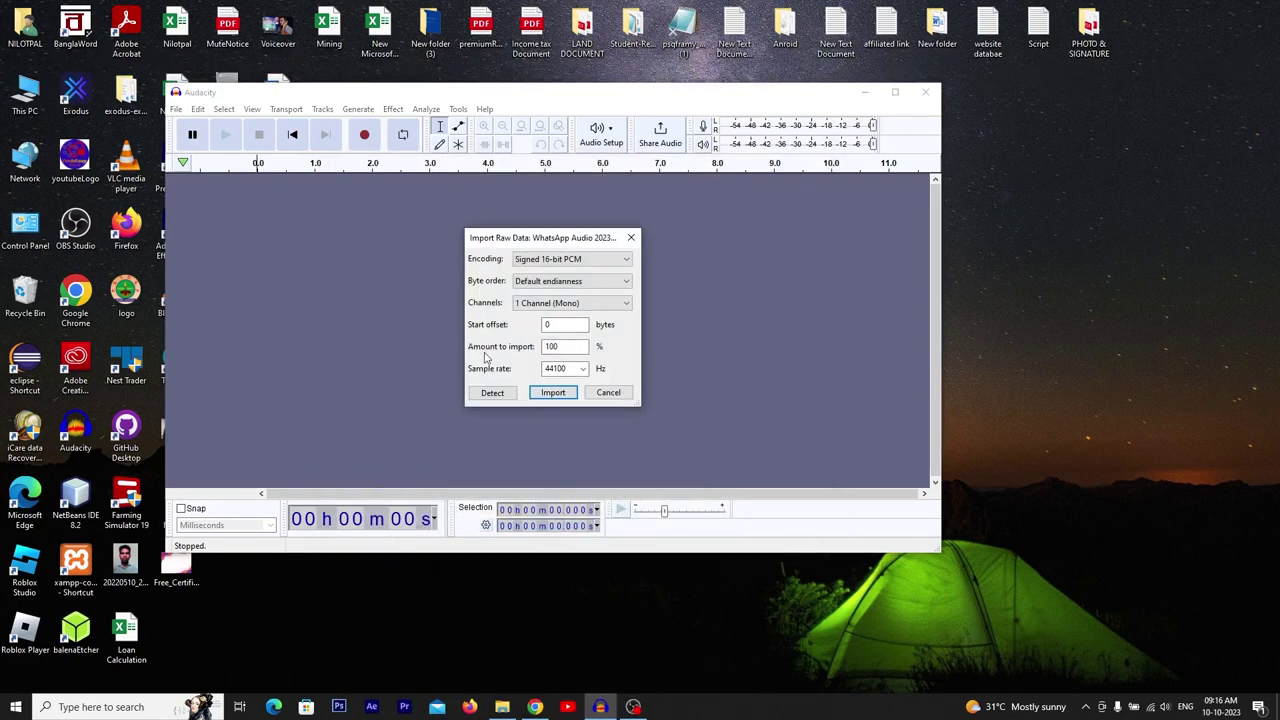
click(553, 392)
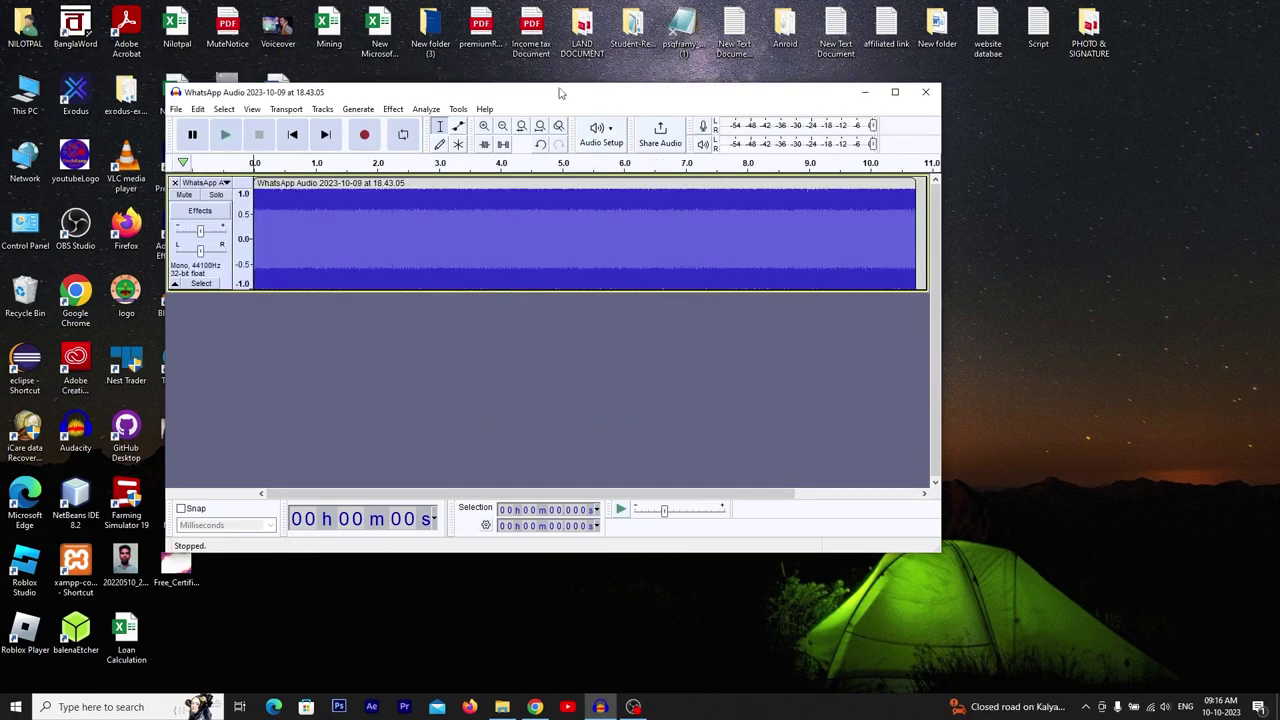
Play the imported track from the start and again from about 1 second, stopping playback each time
drag(547, 98, 719, 109)
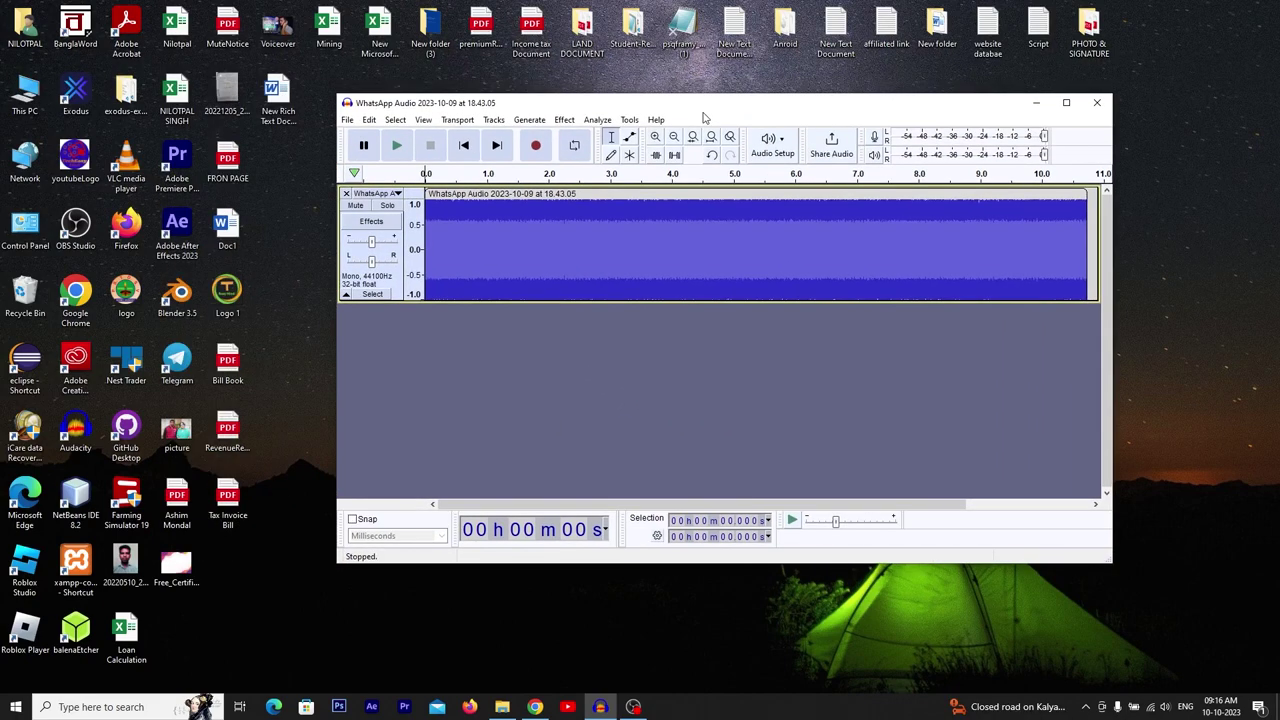
click(399, 147)
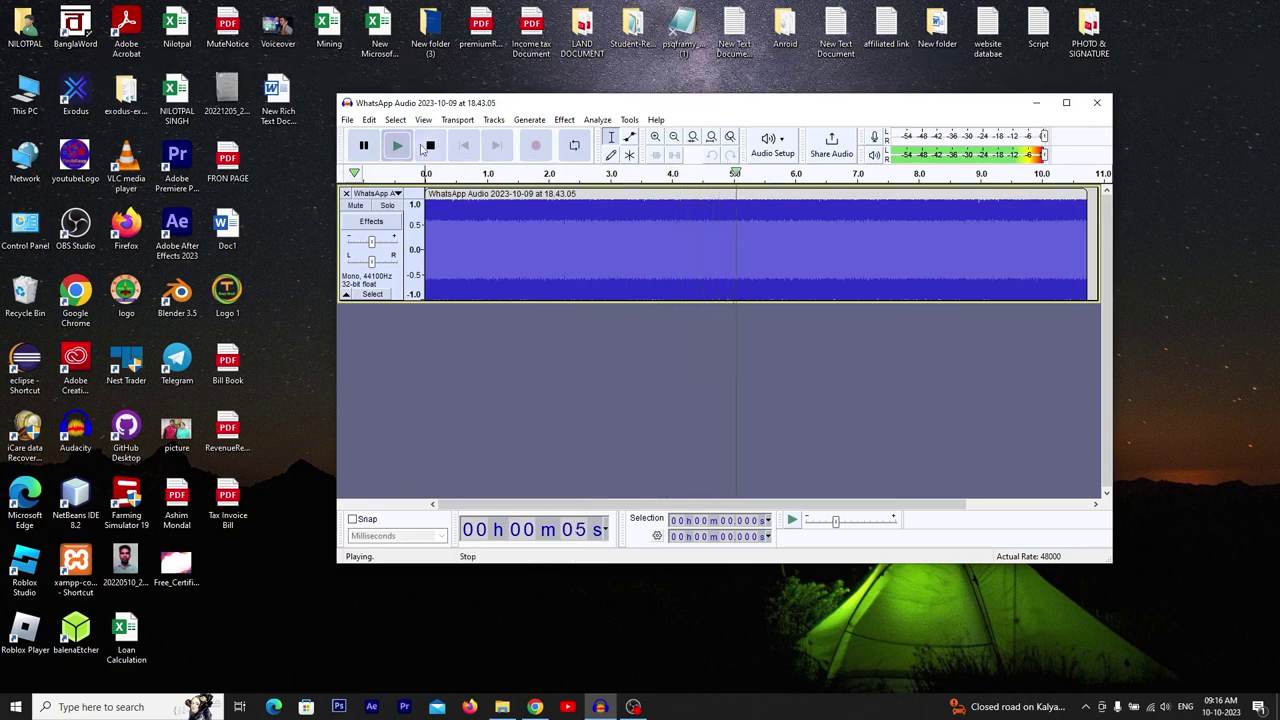
click(429, 147)
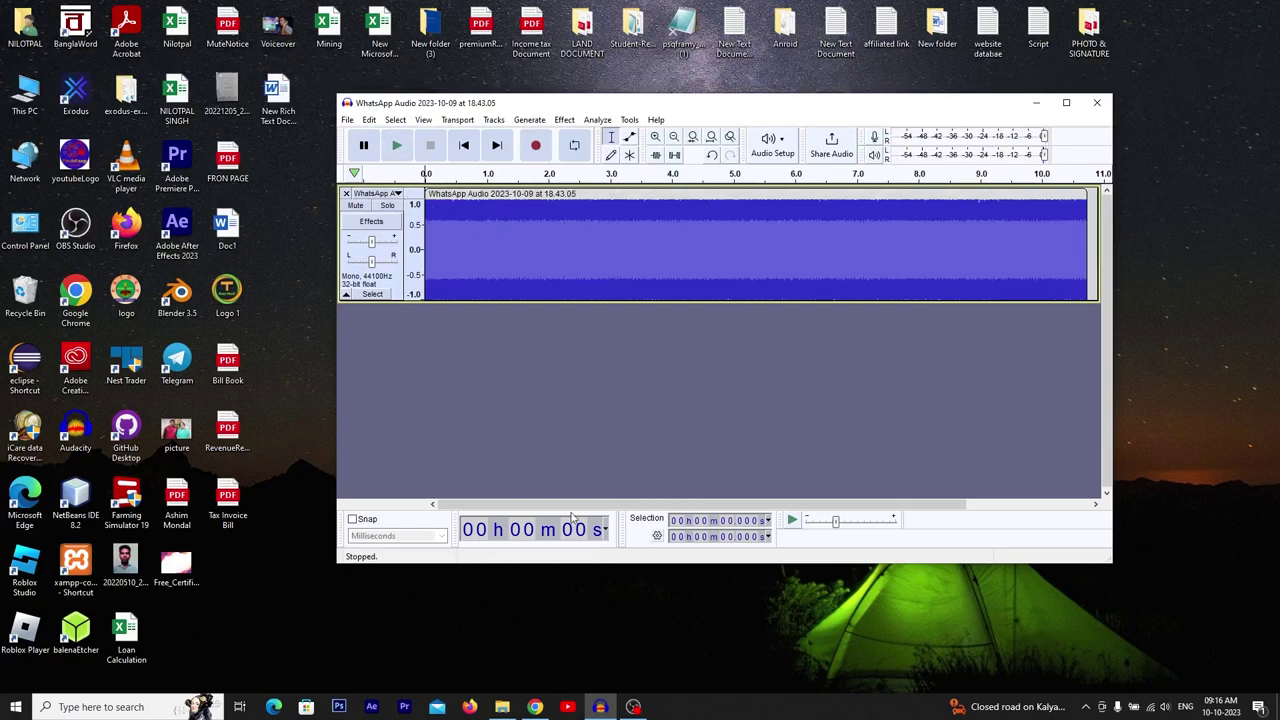
mouse_move(653, 505)
mouse_down()
mouse_move(781, 508)
mouse_move(656, 508)
mouse_up()
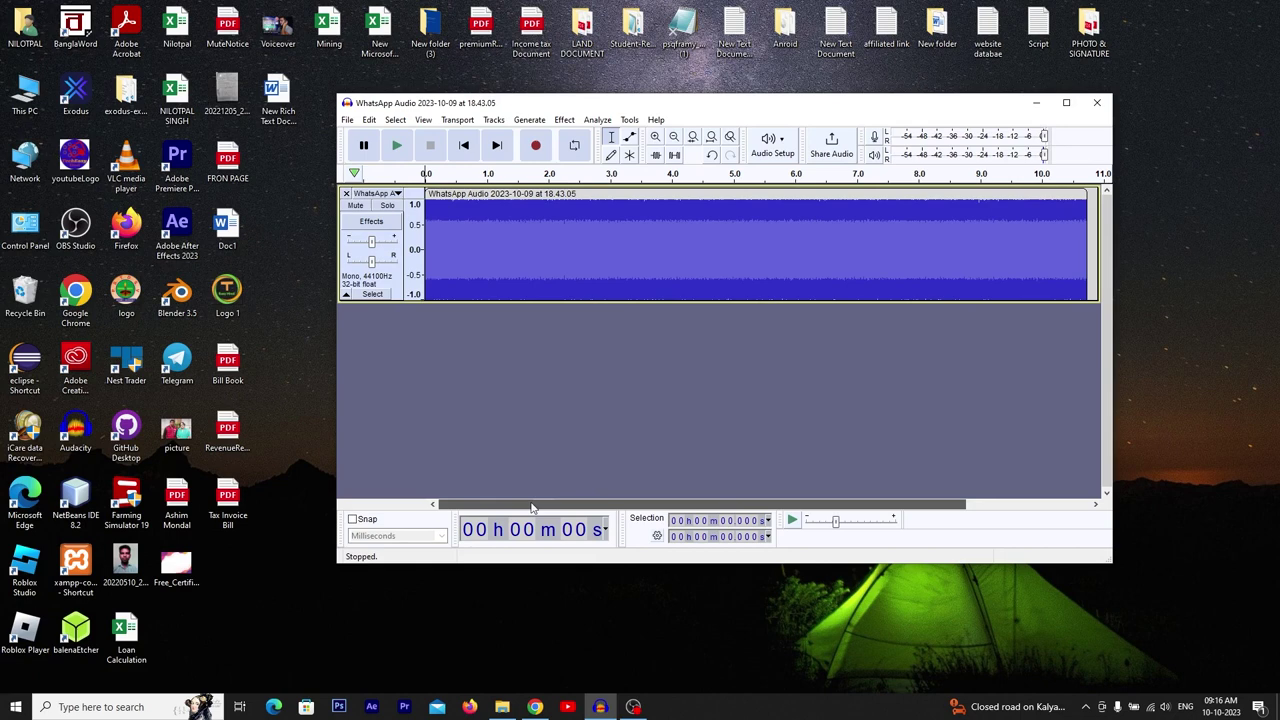
click(490, 215)
click(397, 147)
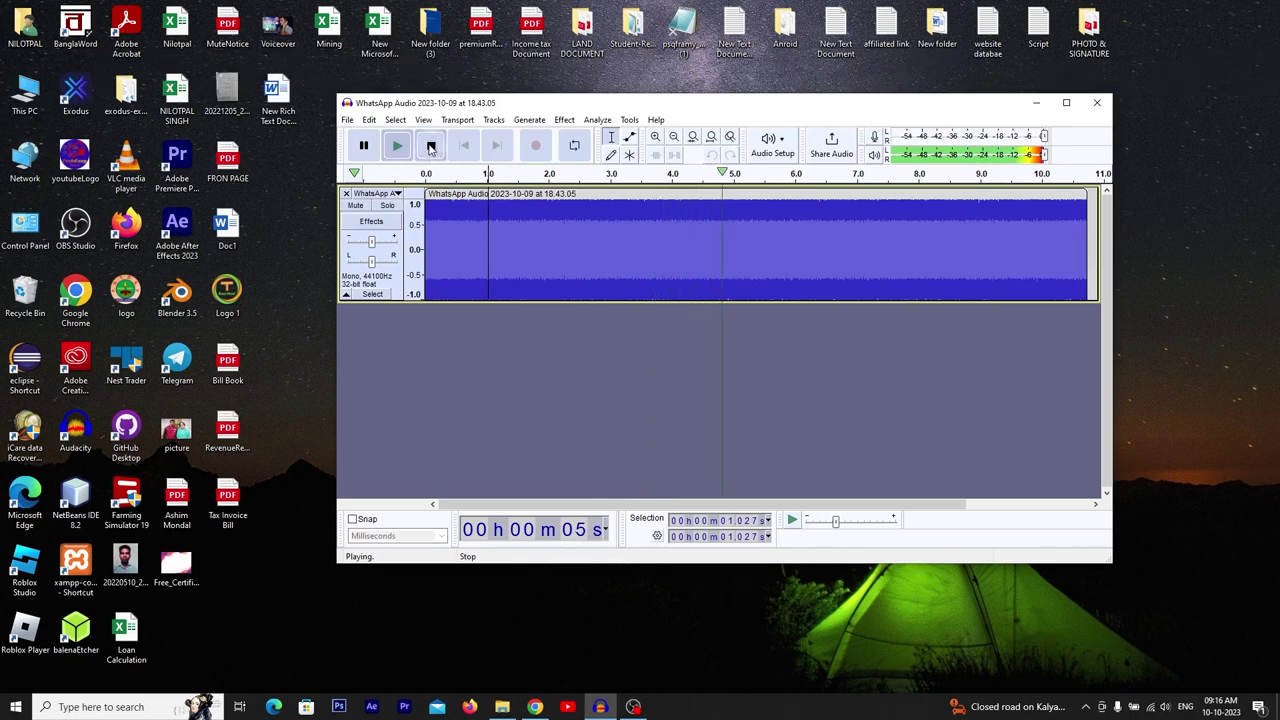
key(space)
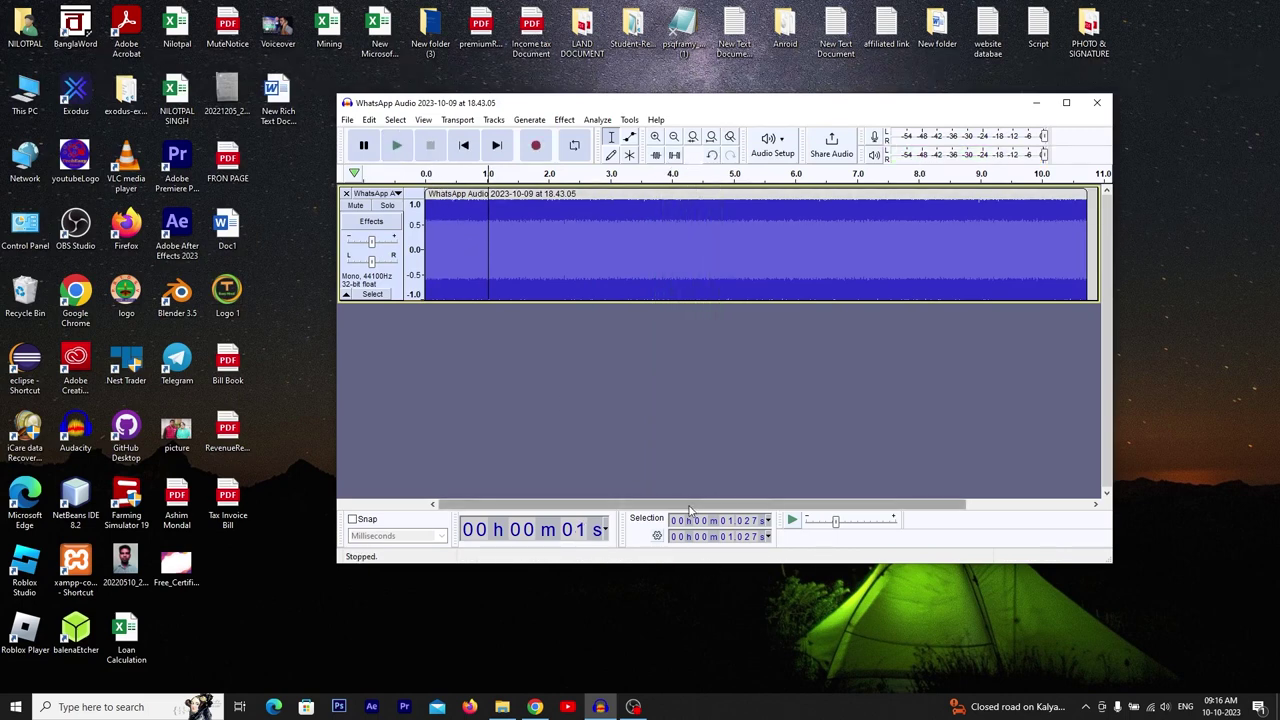
drag(700, 504, 822, 504)
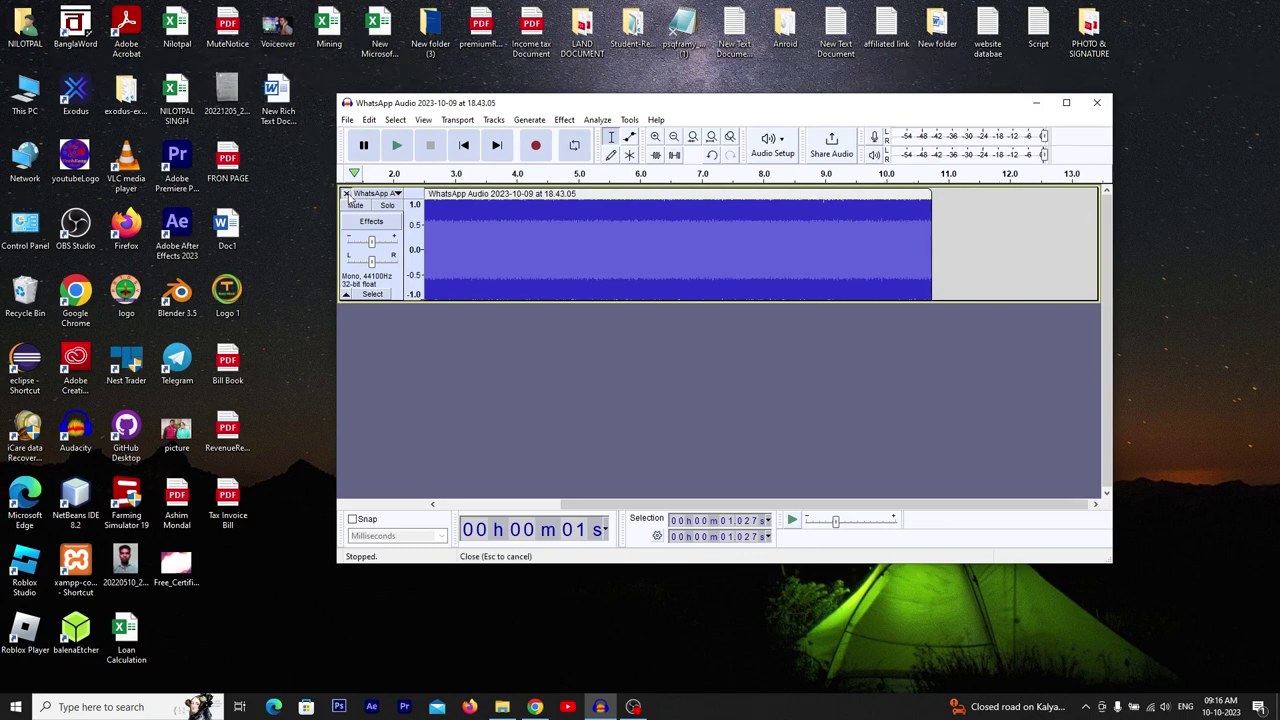
Remove the raw-imported track and try once more to import the WhatsApp OGG file directly from the Downloads folder
click(347, 194)
drag(612, 104, 506, 95)
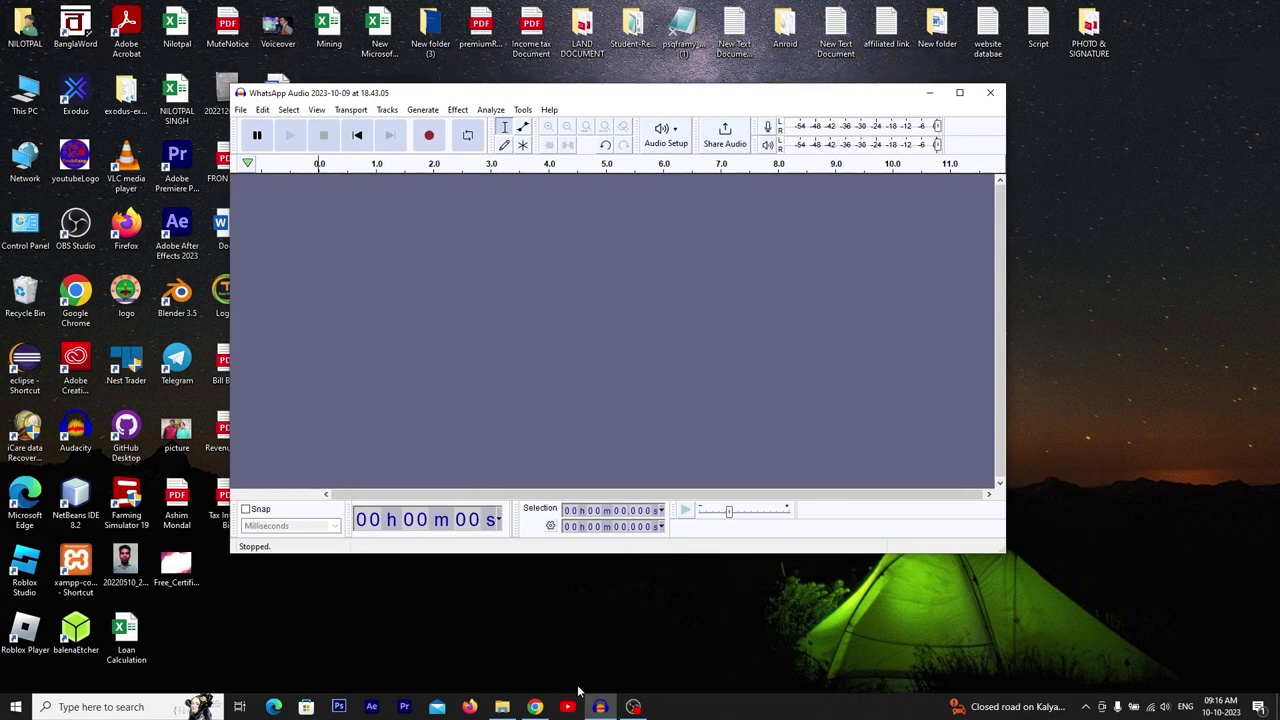
click(502, 707)
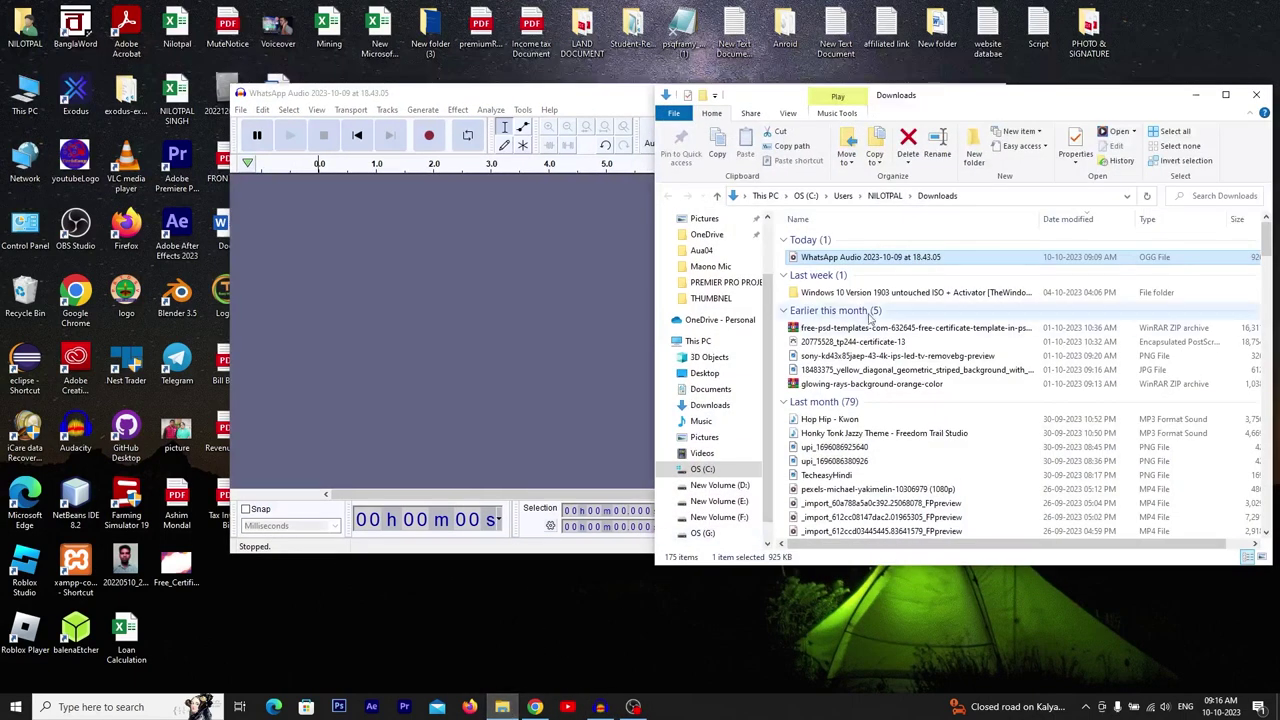
drag(855, 258, 474, 306)
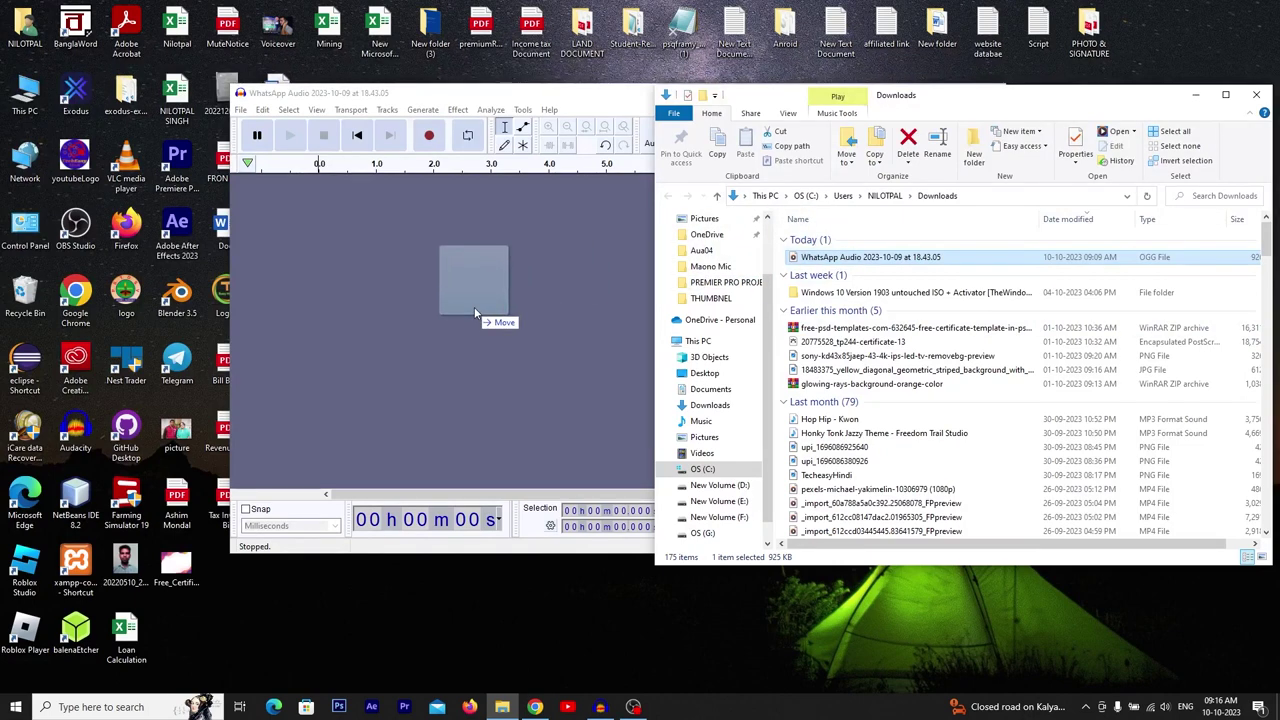
click(647, 337)
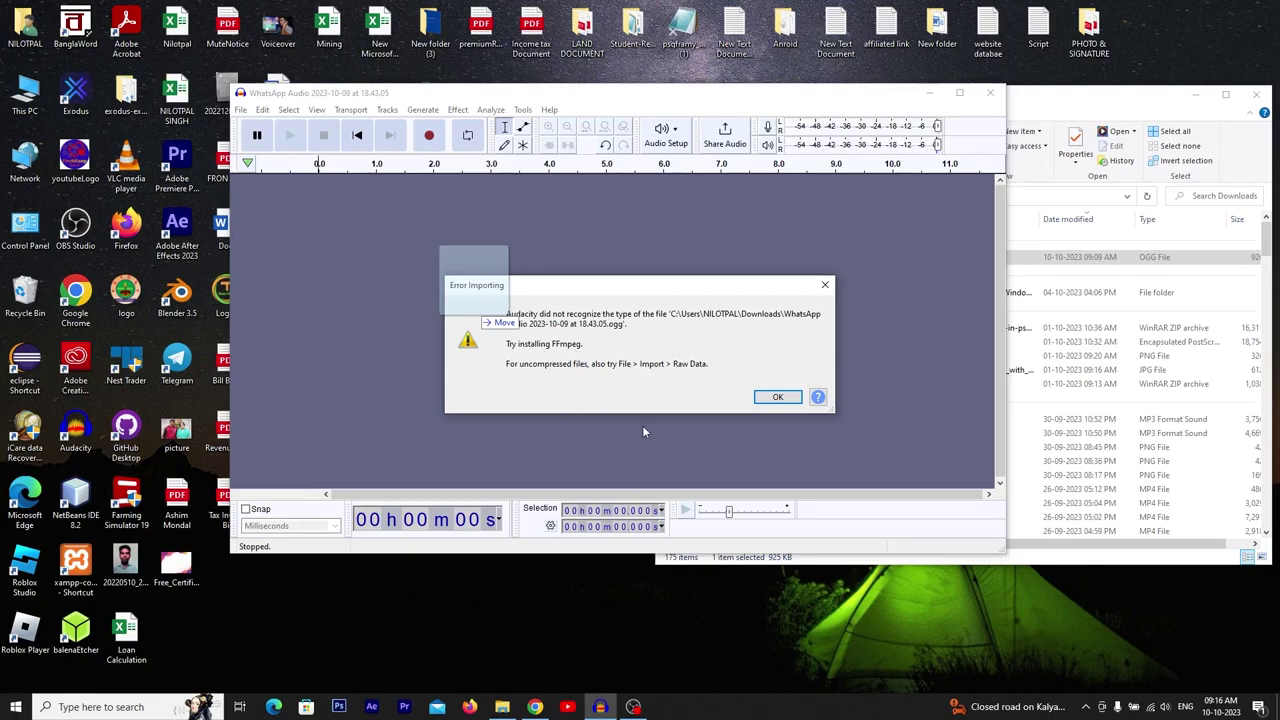
Switch to Chrome and search Google for "ffmpeg audacity download"
click(535, 707)
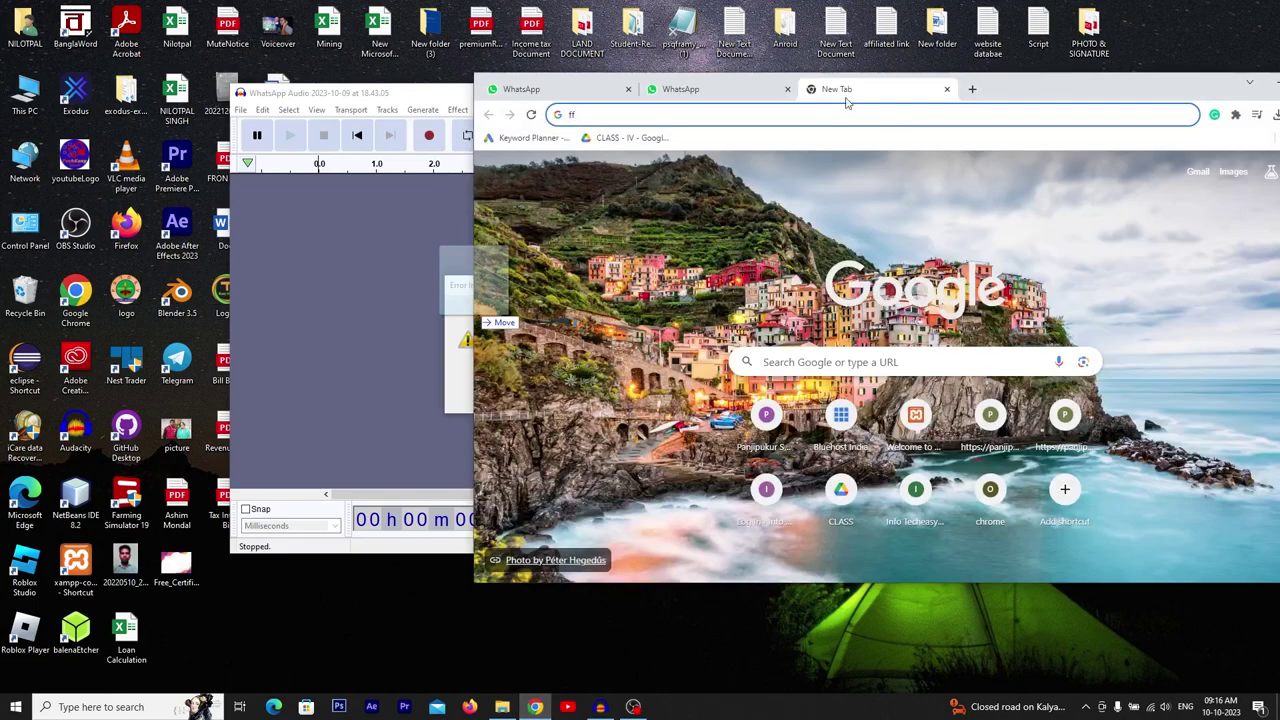
drag(1040, 95, 1202, 102)
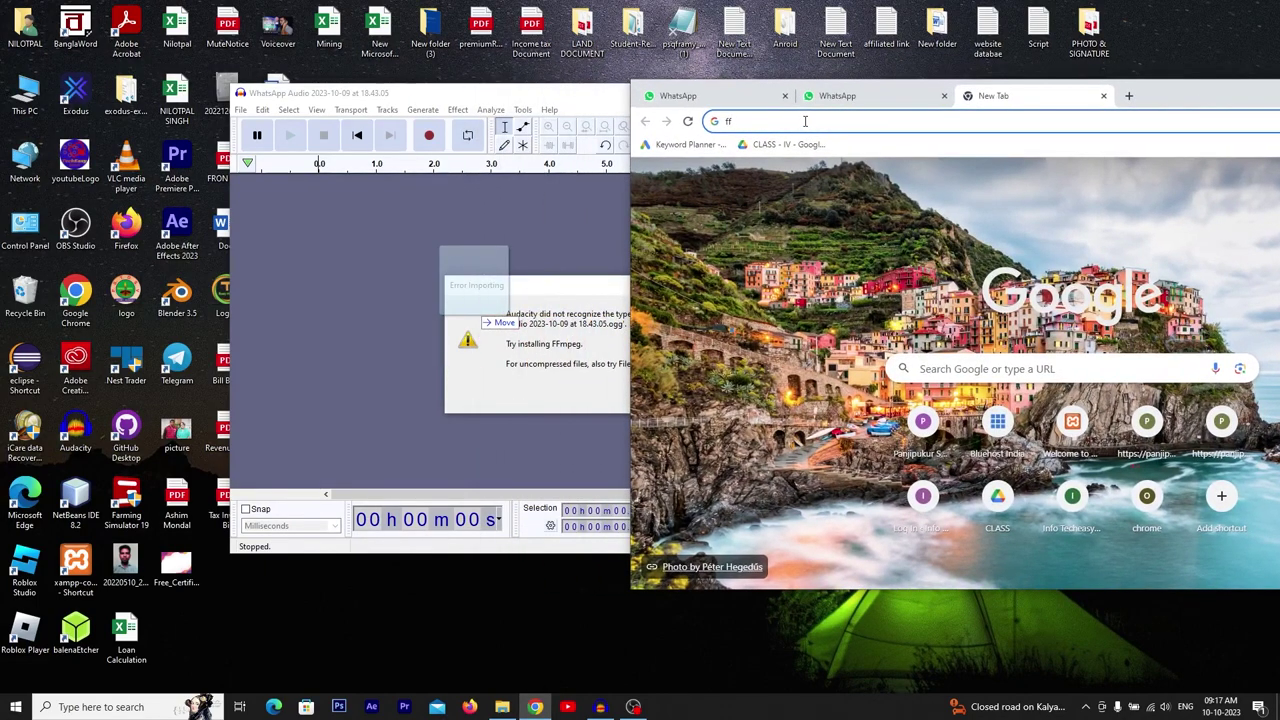
text(mpeg audacity)
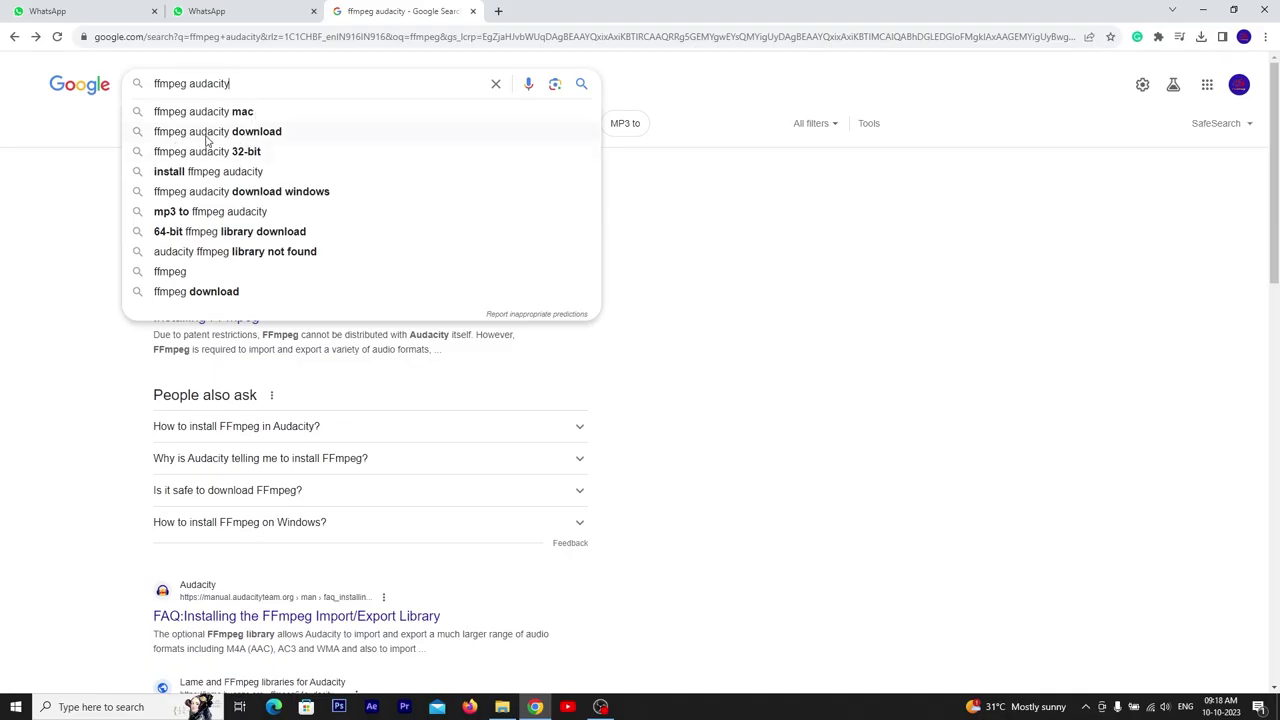
click(276, 139)
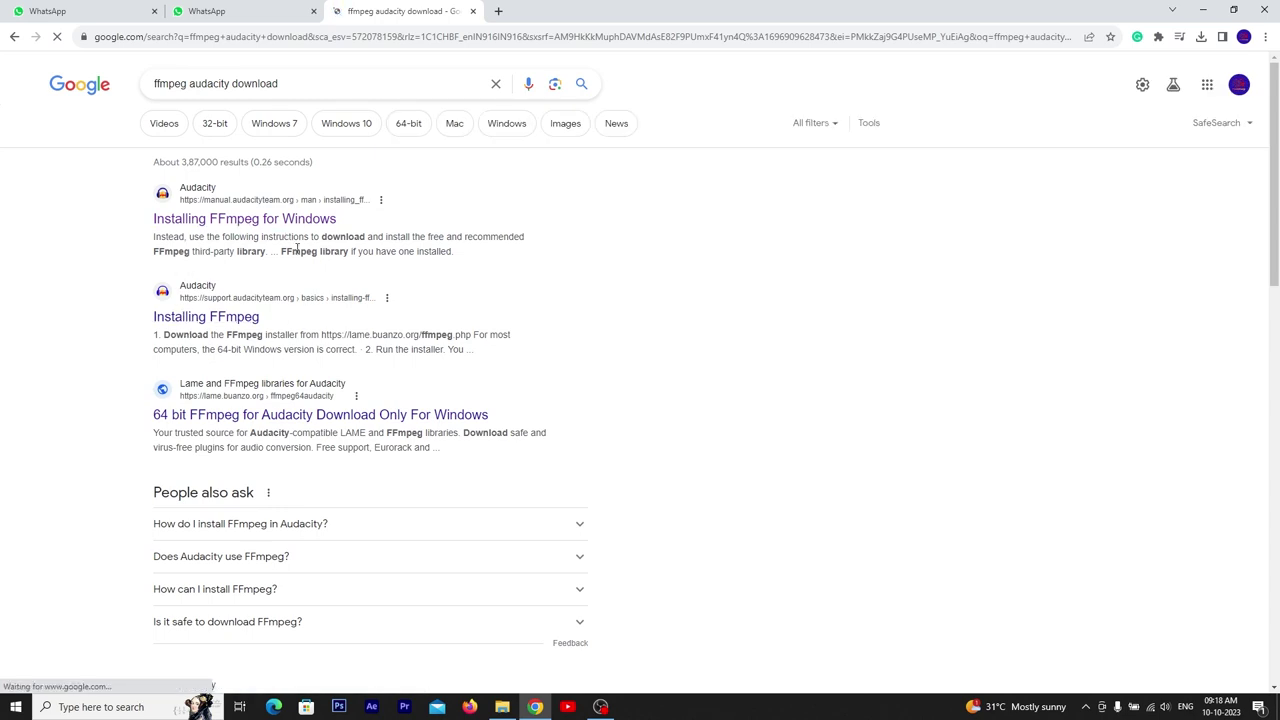
Open Audacity Support's Installing FFmpeg page and open its recommended installer link, lame.buanzo.org/ffmpeg.php, in a new tab
click(218, 320)
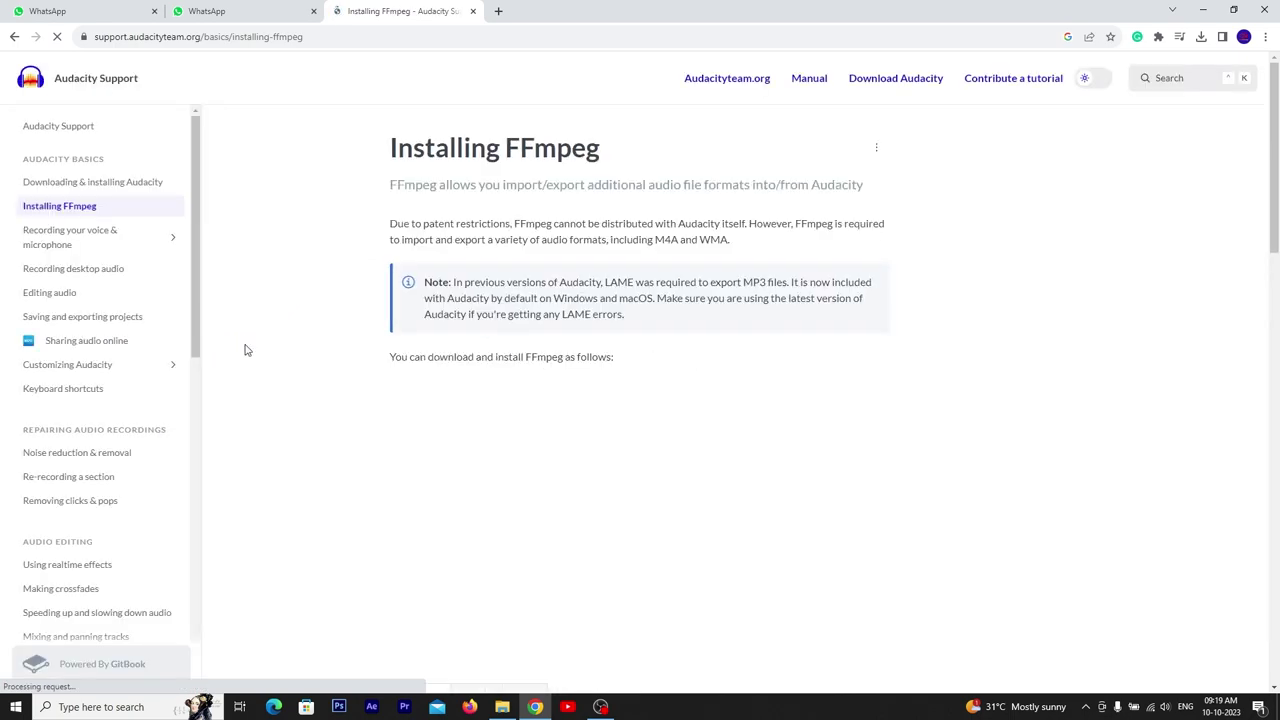
scroll(587, 366, down, 1)
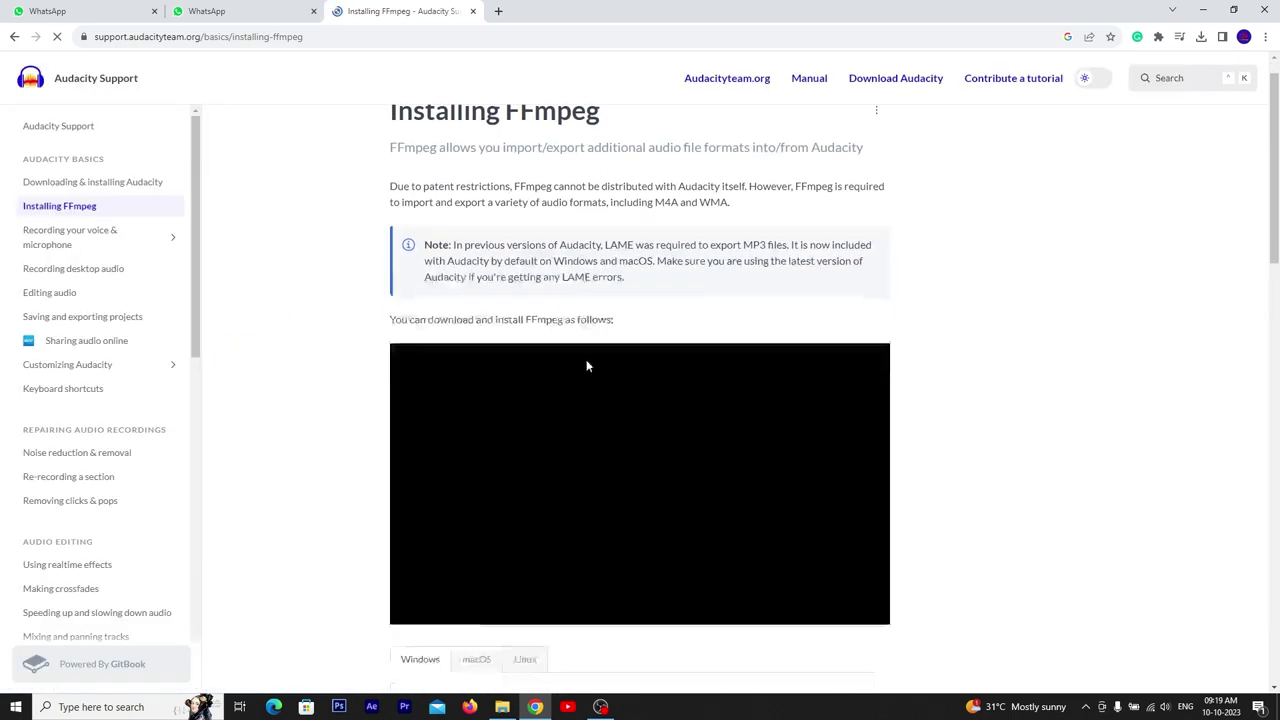
scroll(587, 366, down, 3)
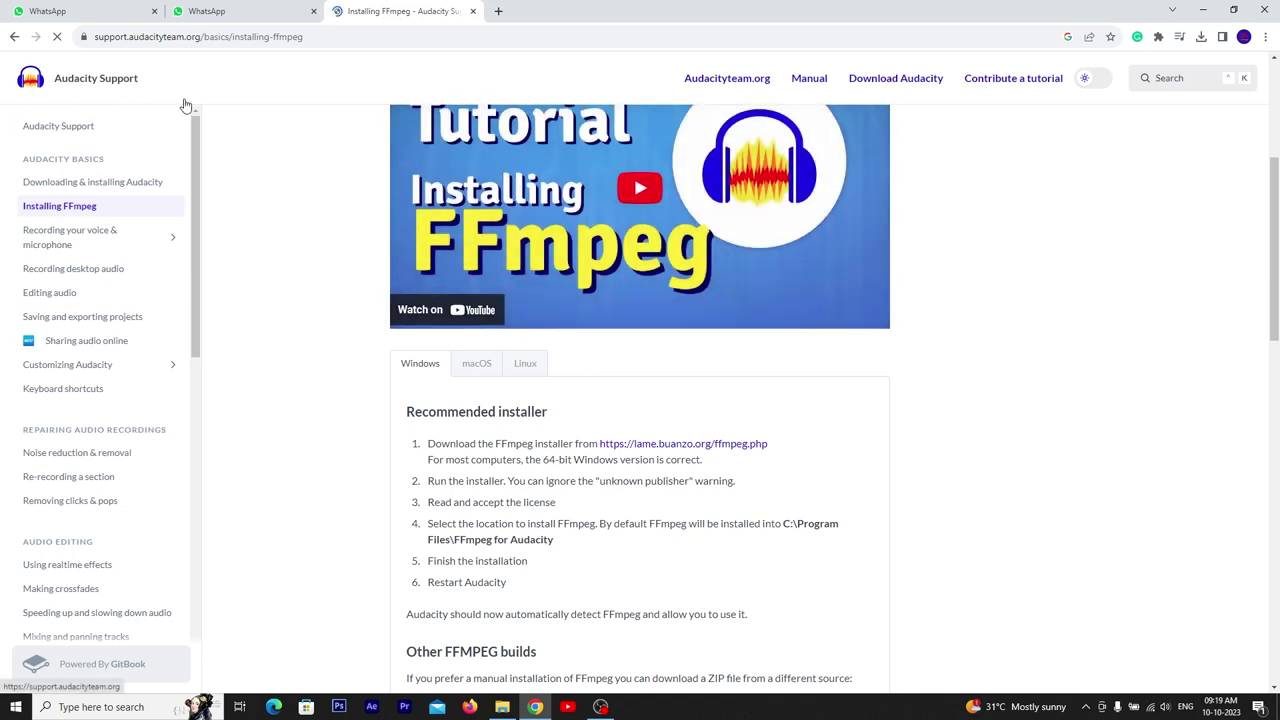
scroll(531, 292, down, 1)
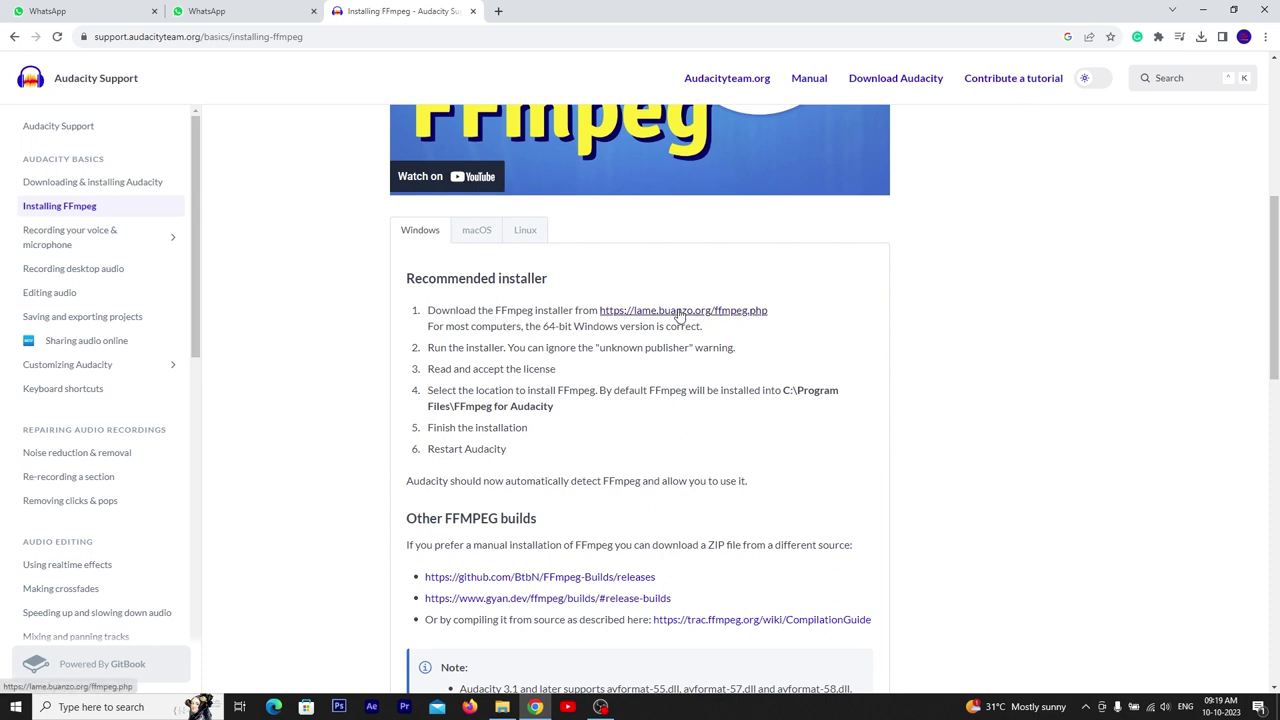
scroll(485, 568, down, 1)
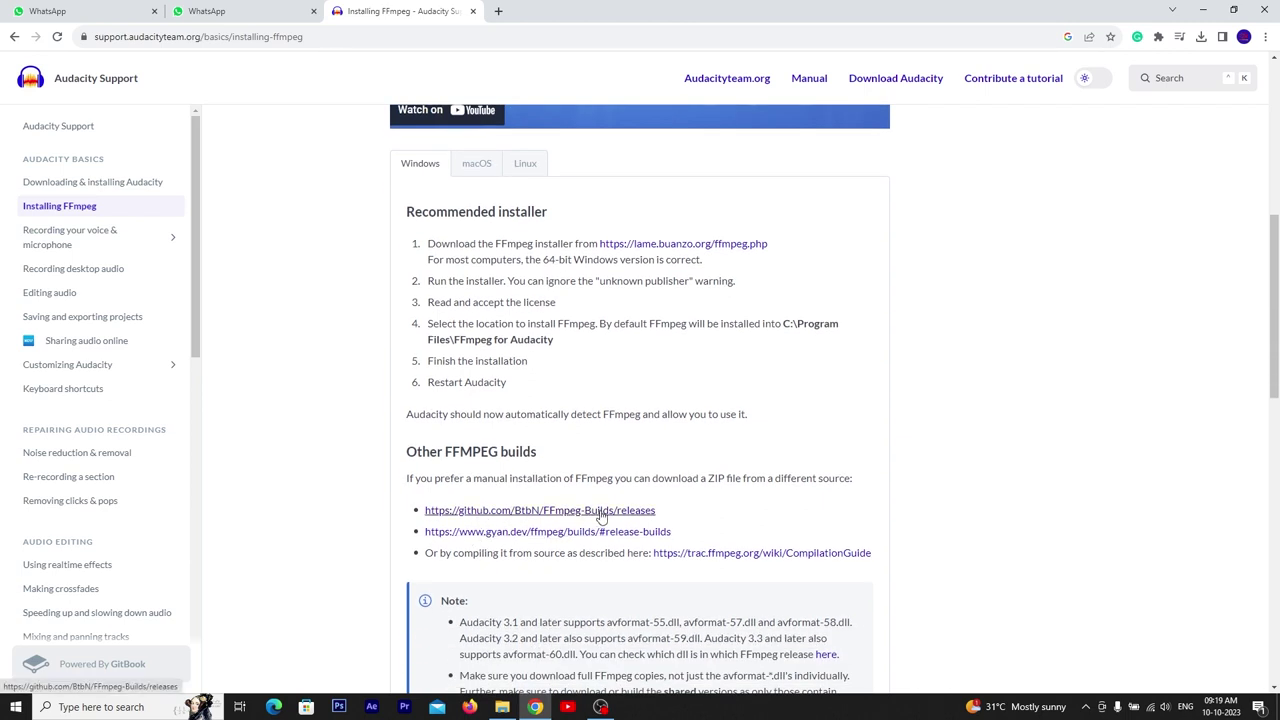
right_click(657, 249)
click(713, 253)
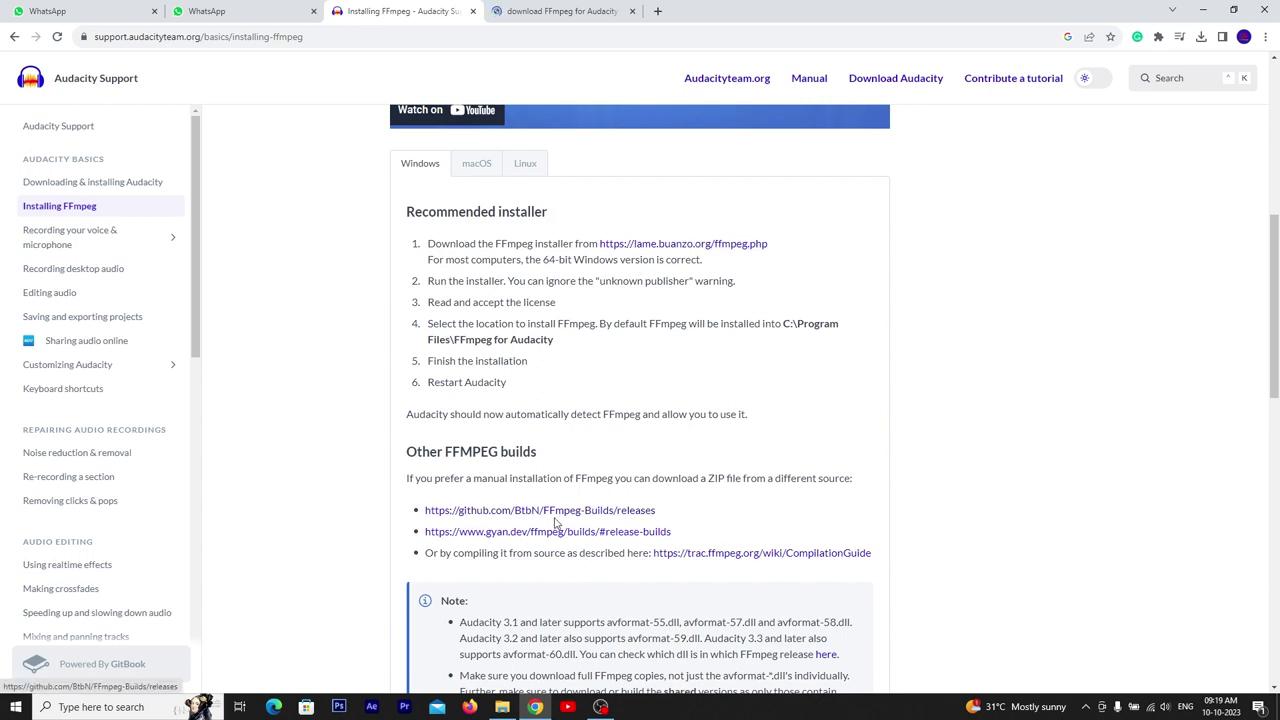
click(560, 12)
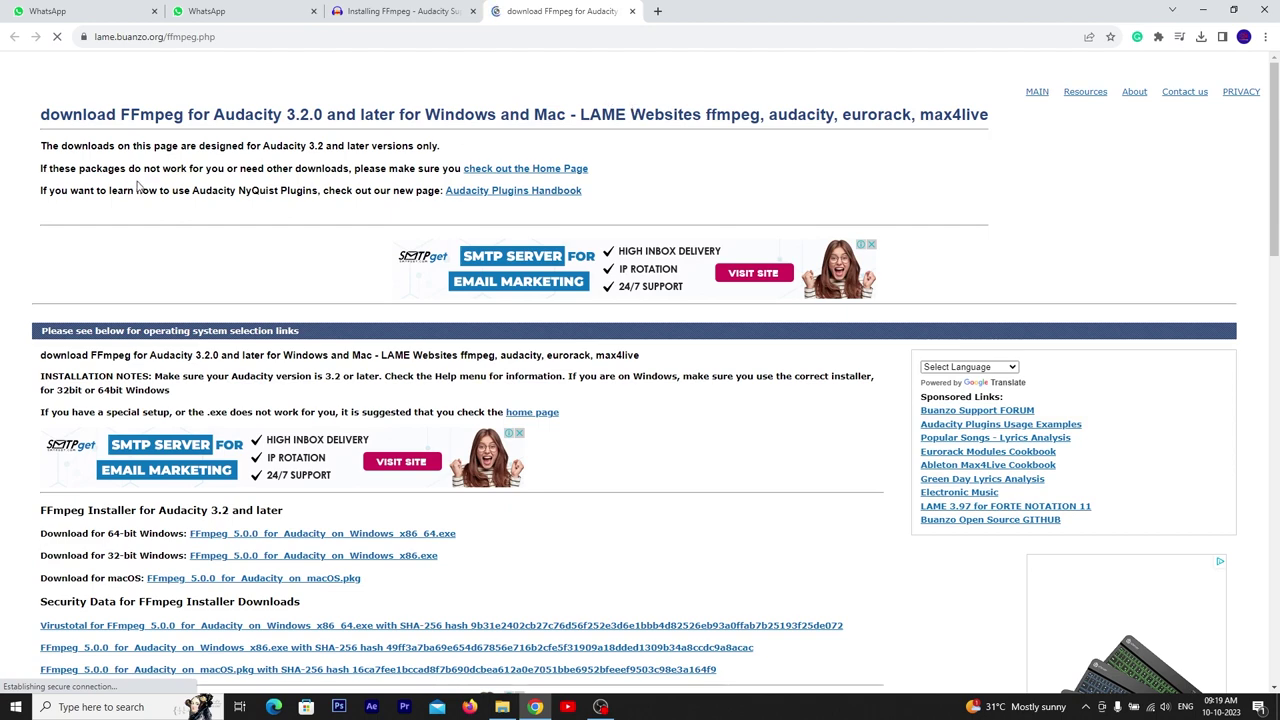
Download the 64-bit Windows installer FFmpeg_5.0.0_for_Audacity_on_Windows_x86_64.exe and show it in the Downloads folder
scroll(350, 260, down, 2)
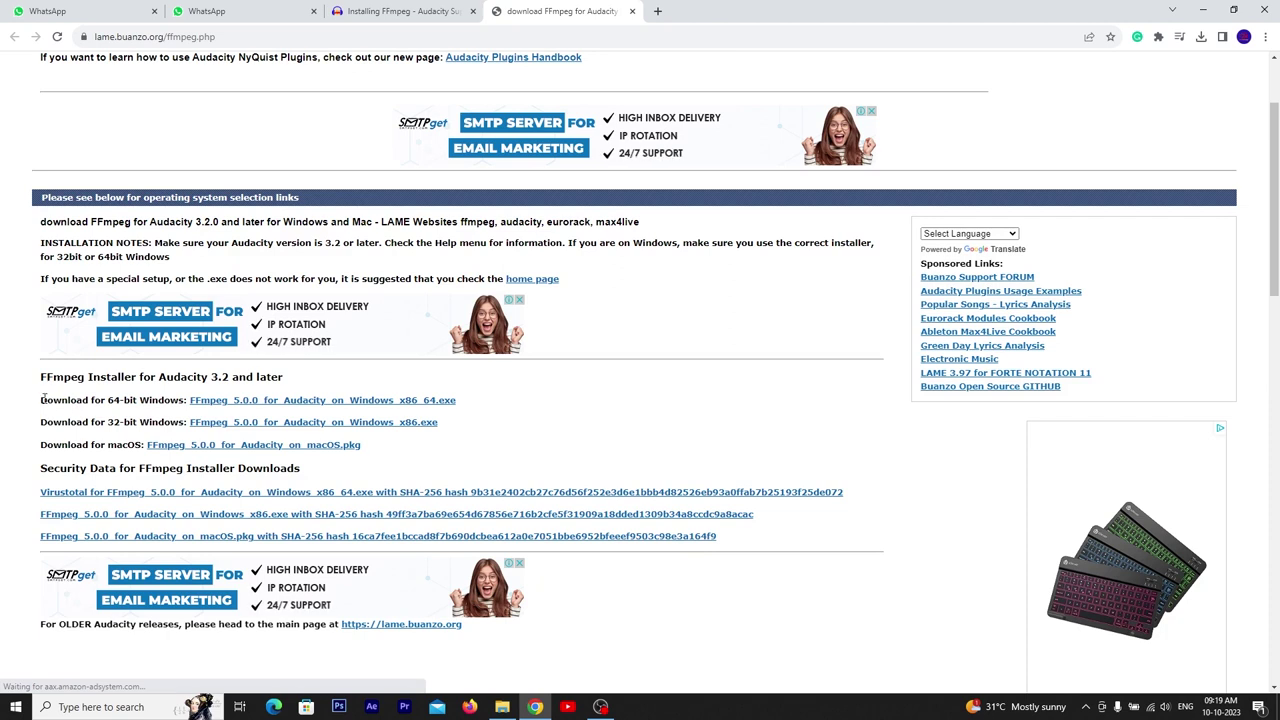
drag(40, 402, 181, 400)
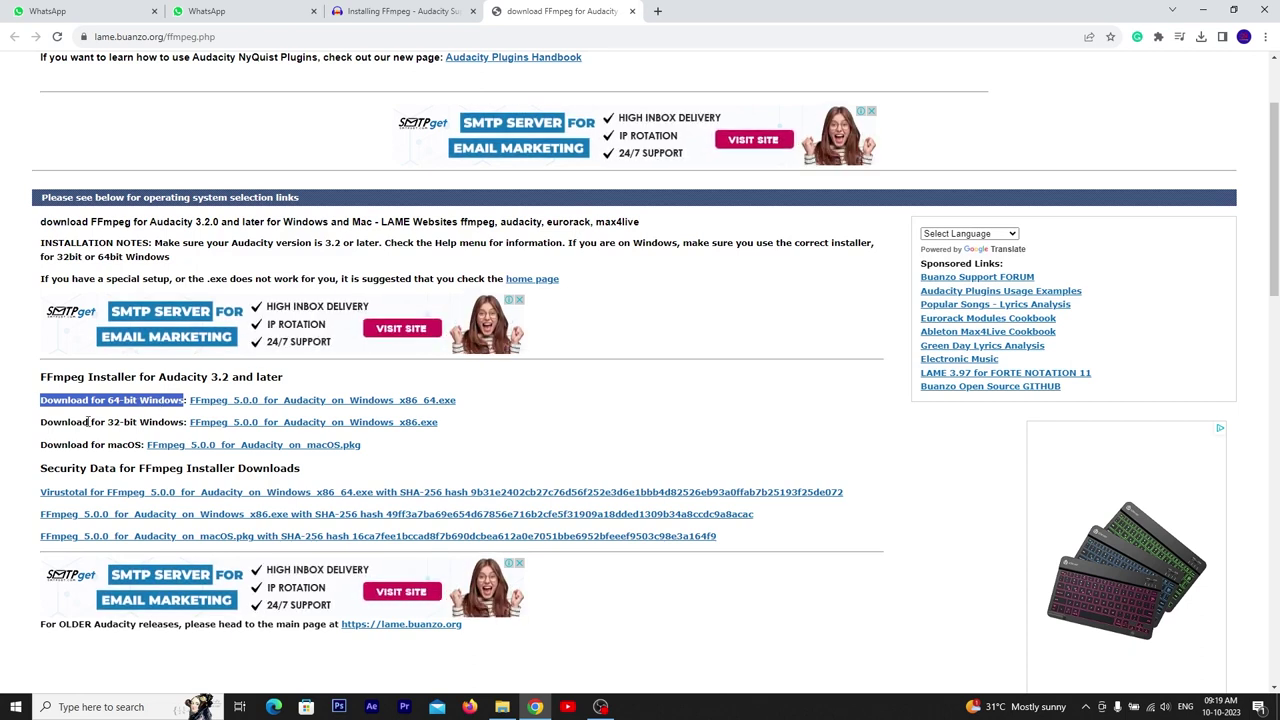
drag(88, 422, 164, 421)
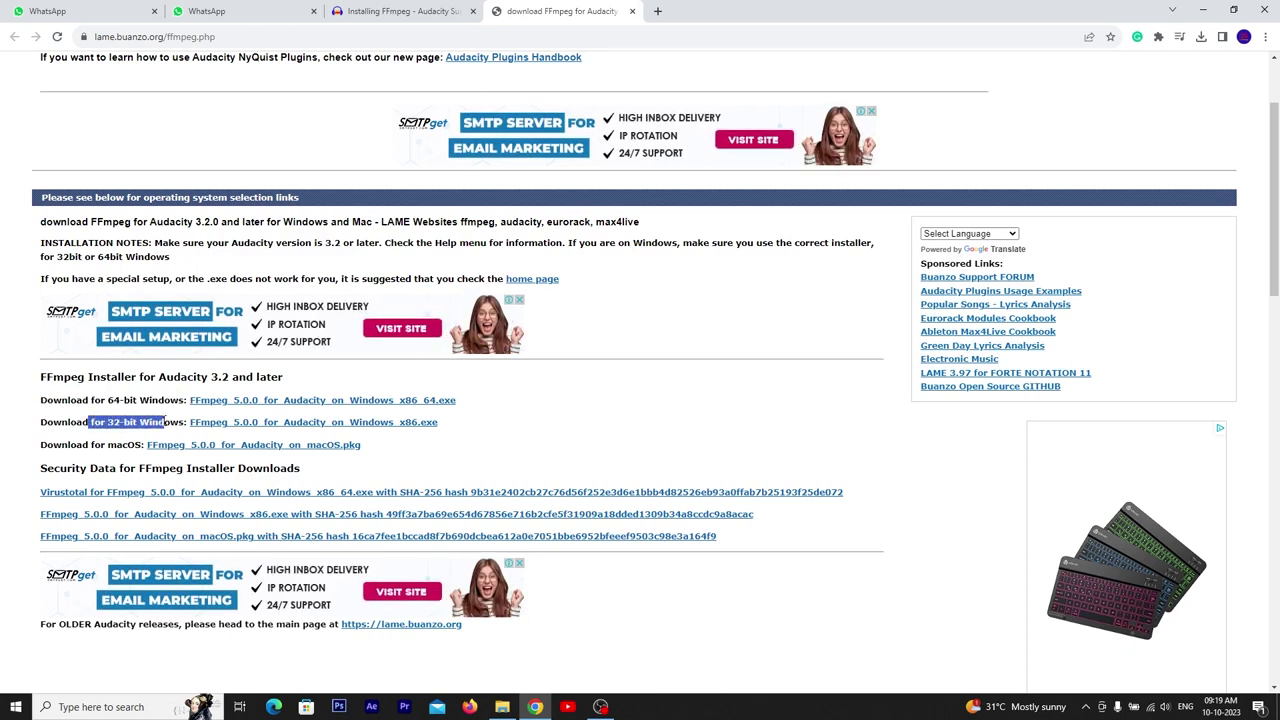
double_click(112, 444)
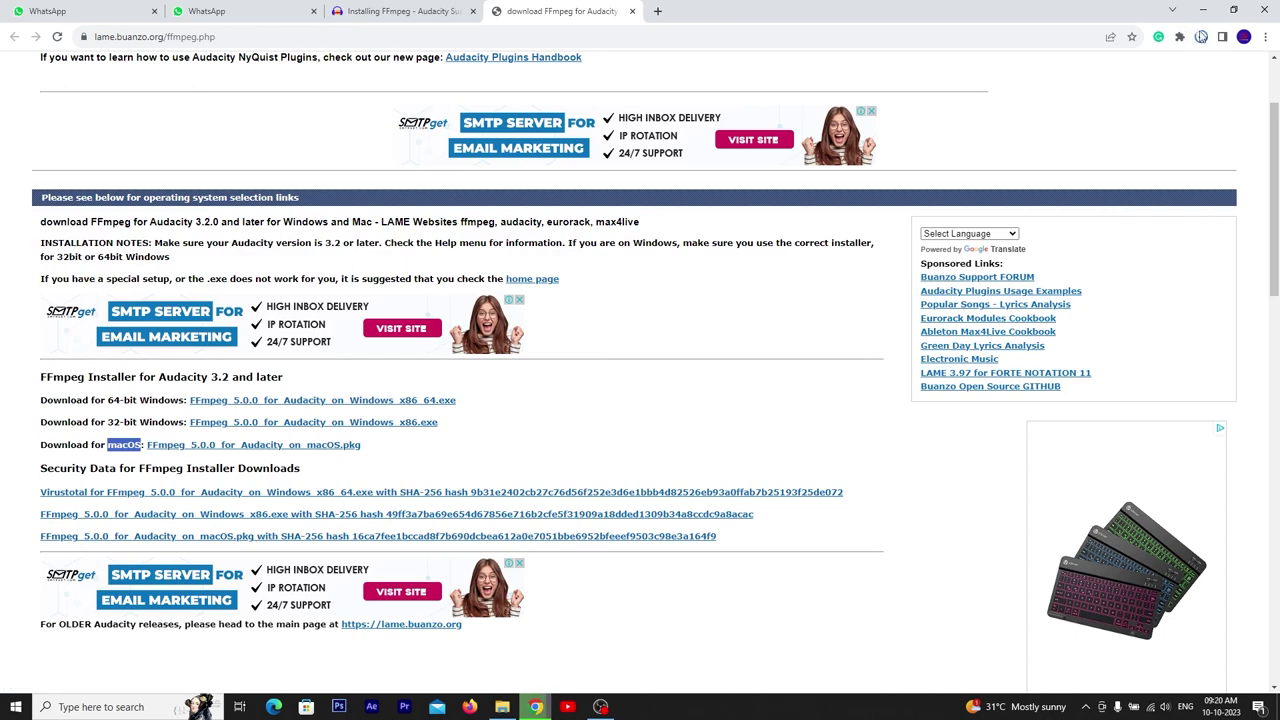
click(1200, 39)
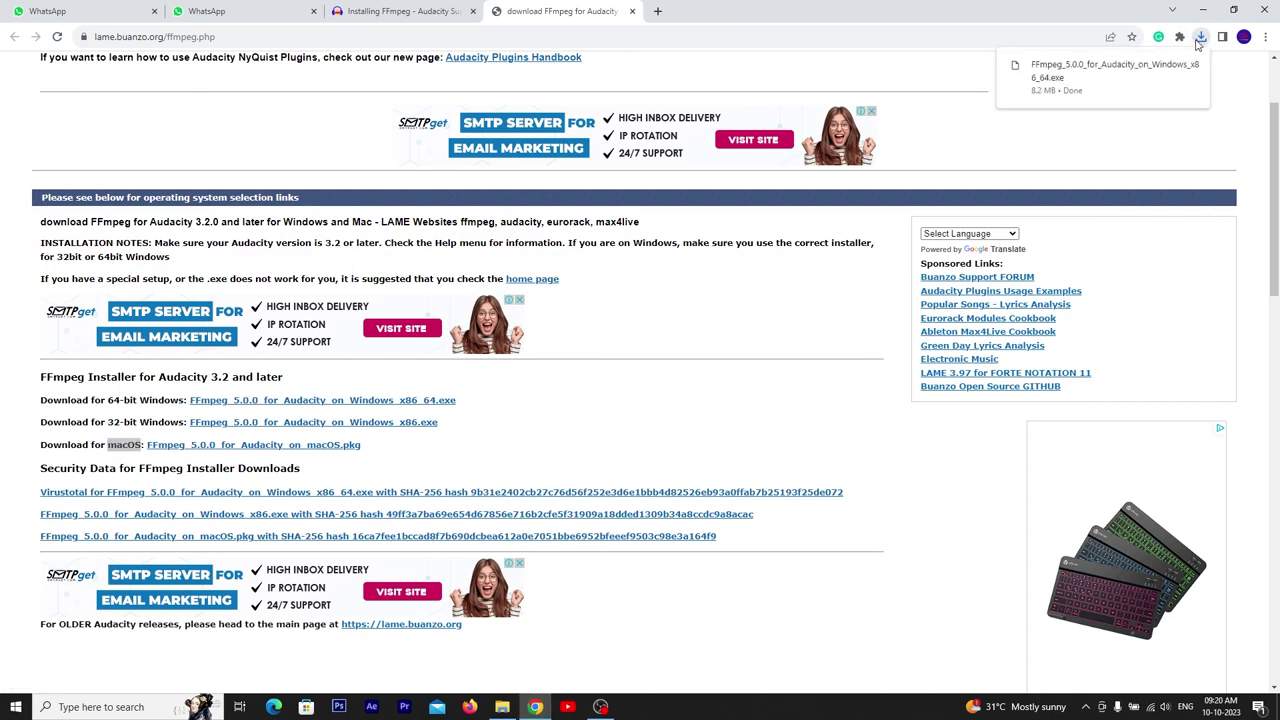
click(1165, 67)
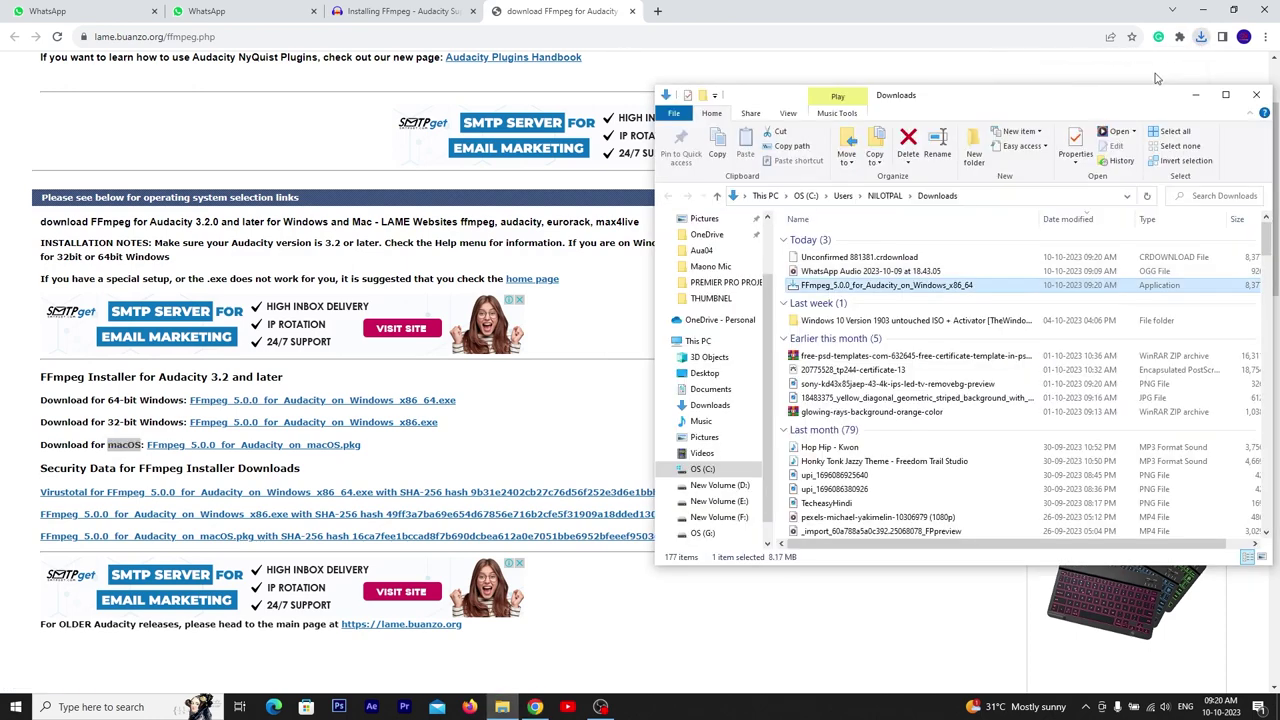
drag(989, 94, 758, 89)
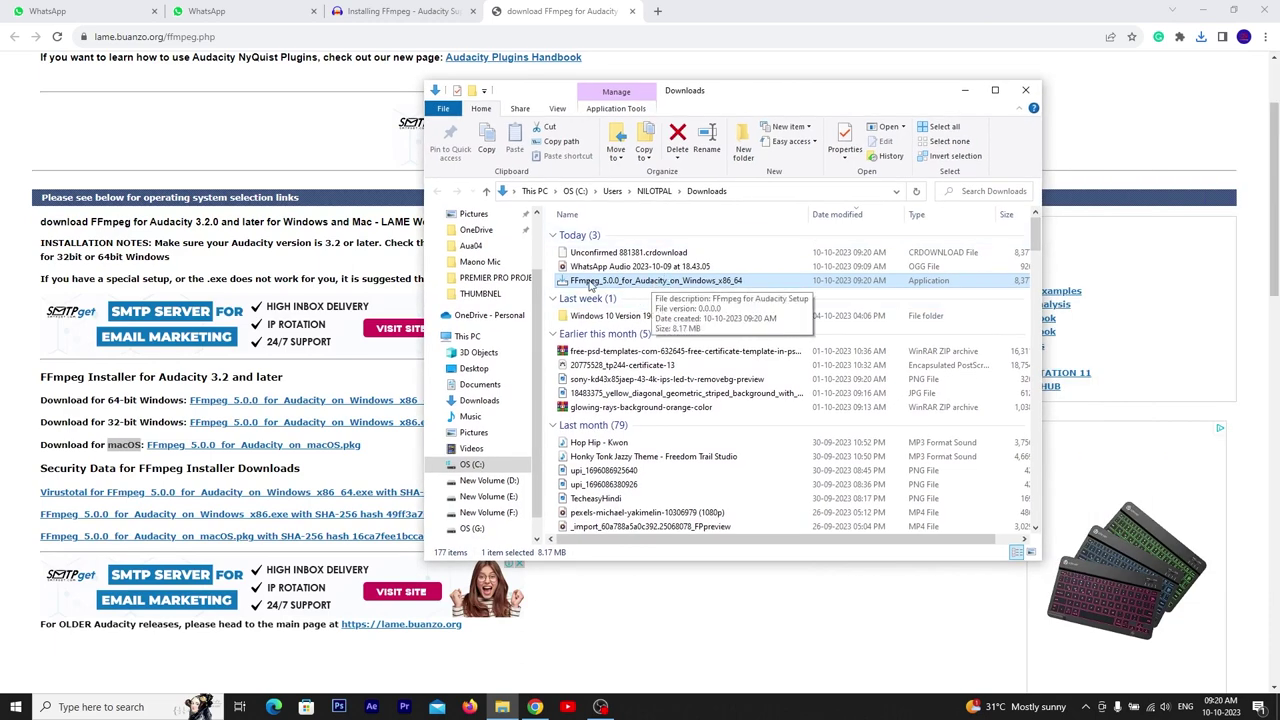
Run the FFmpeg installer, accept the license agreement, install to C:\Program Files\FFmpeg For Audacity, and close the Downloads window
double_click(620, 282)
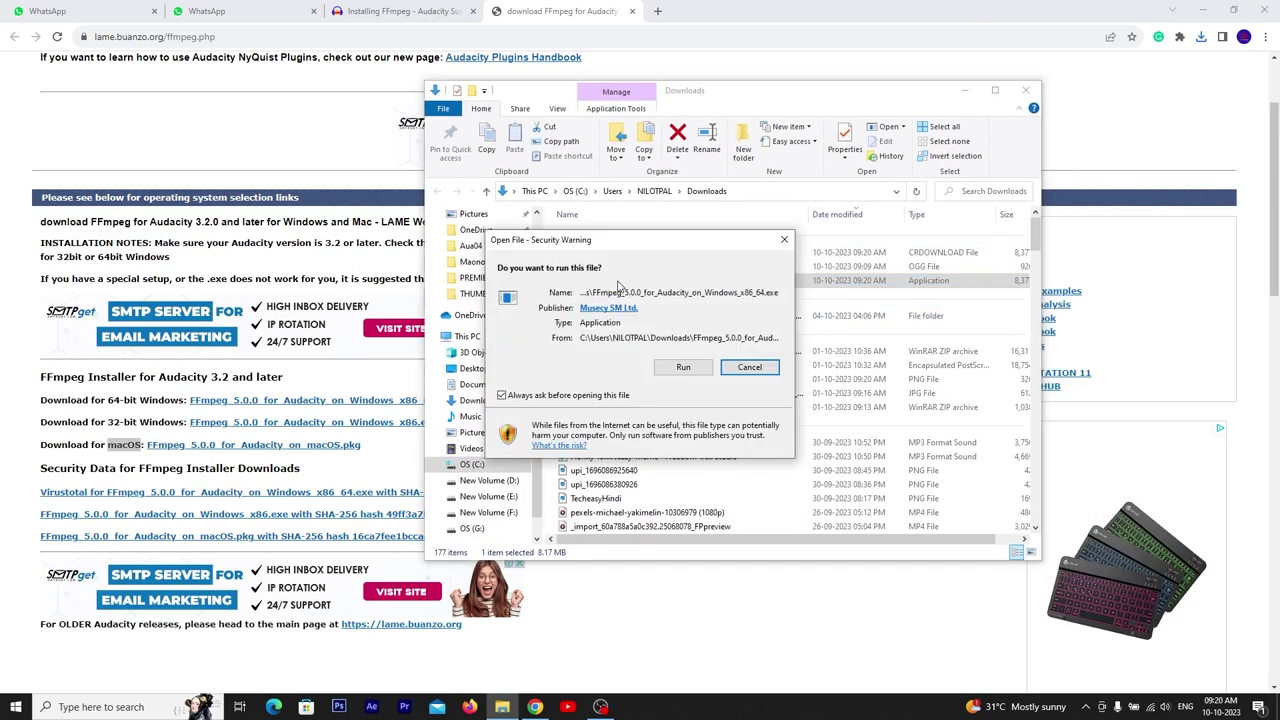
click(683, 367)
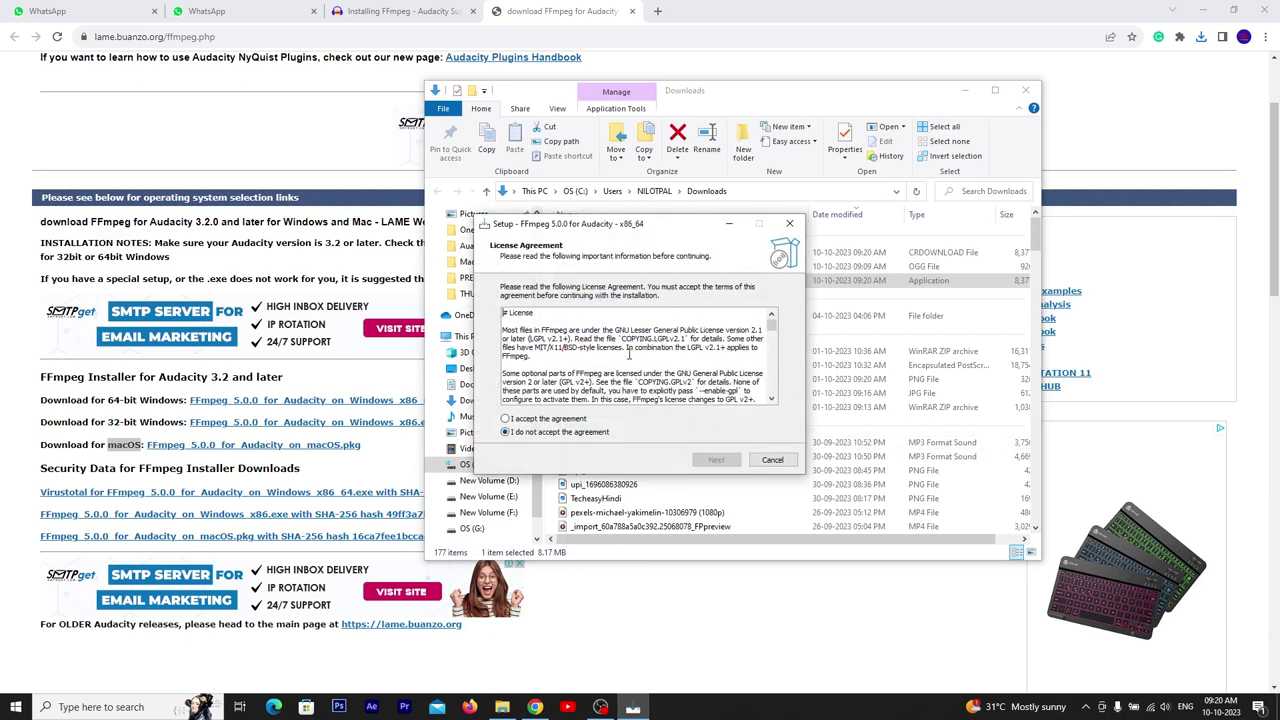
click(510, 420)
click(716, 460)
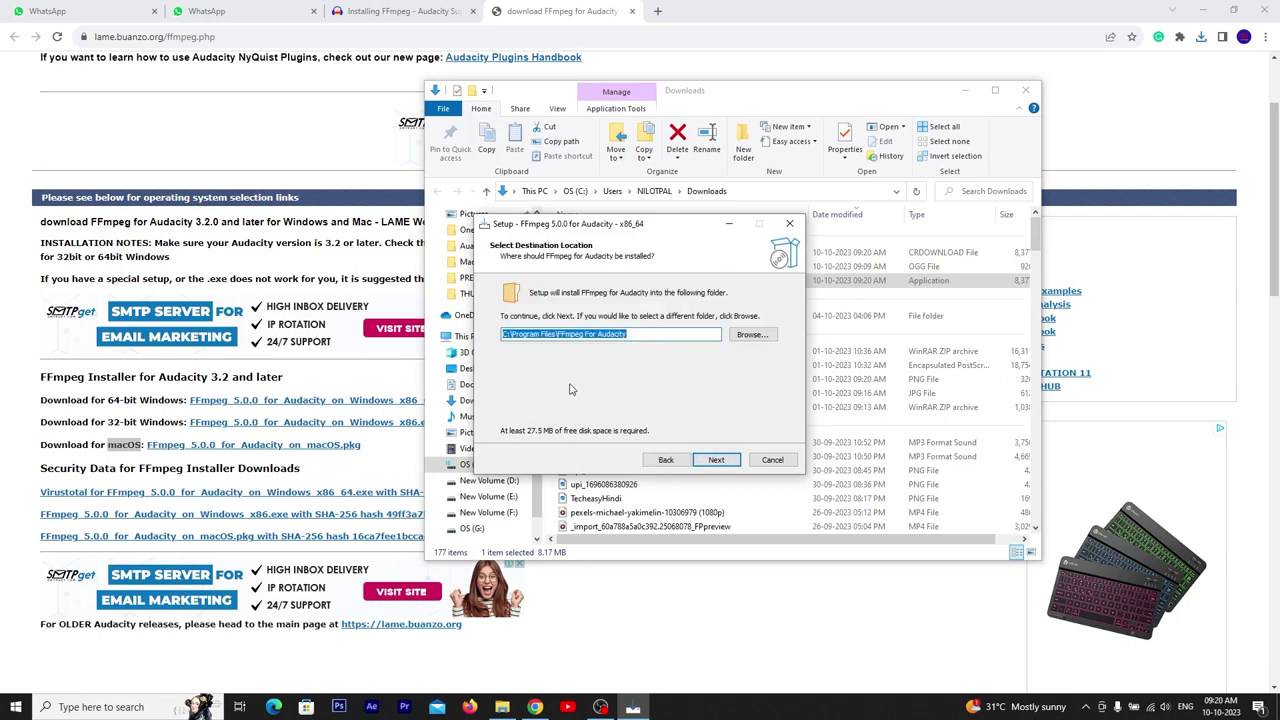
click(715, 460)
click(715, 460)
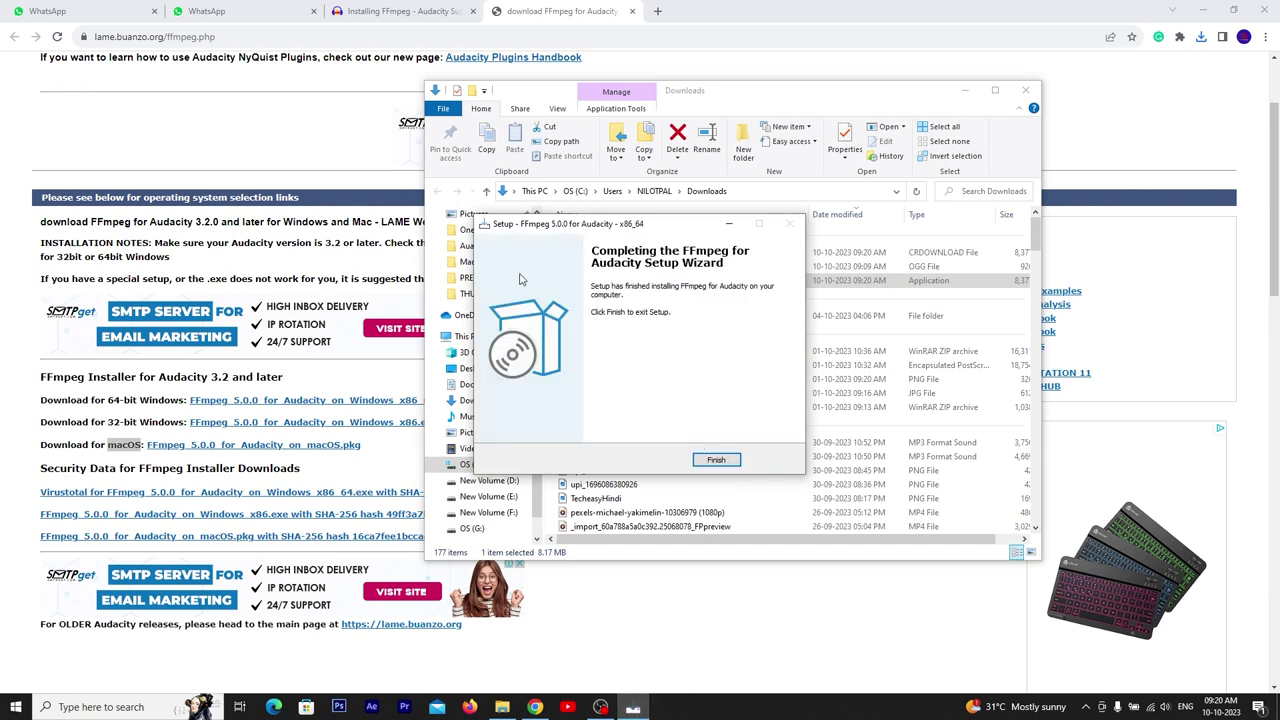
click(716, 460)
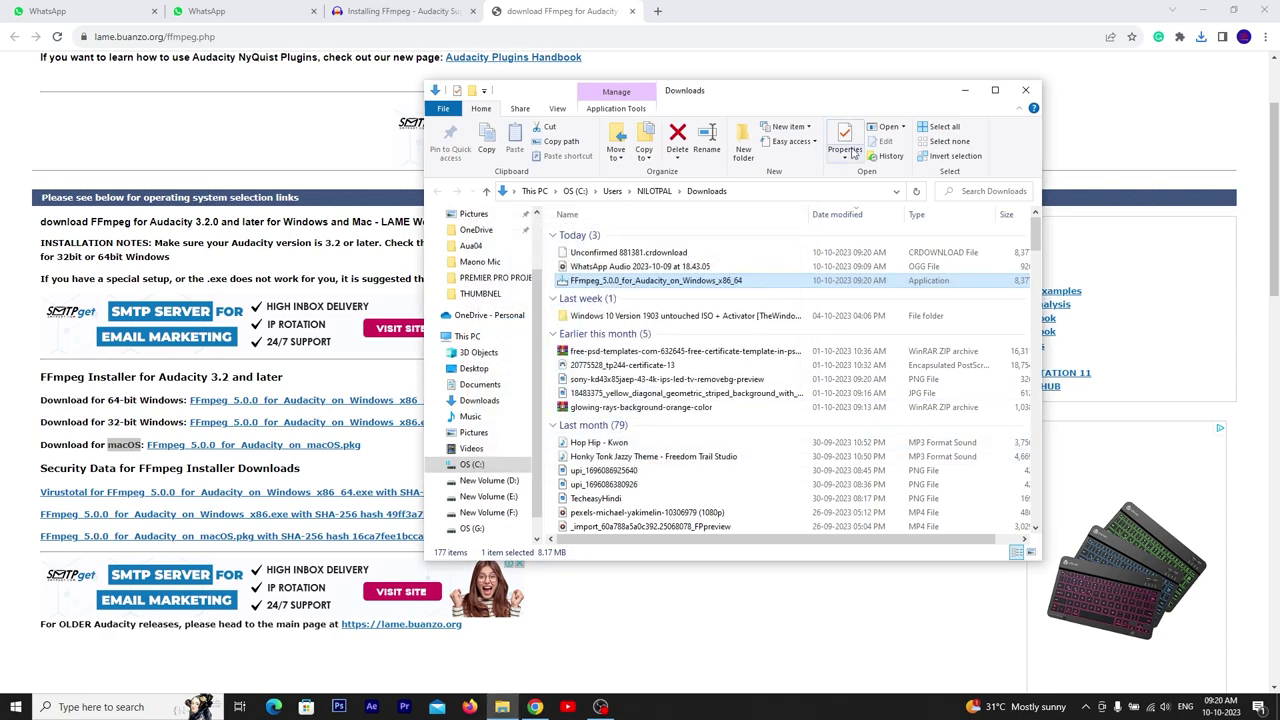
click(1023, 95)
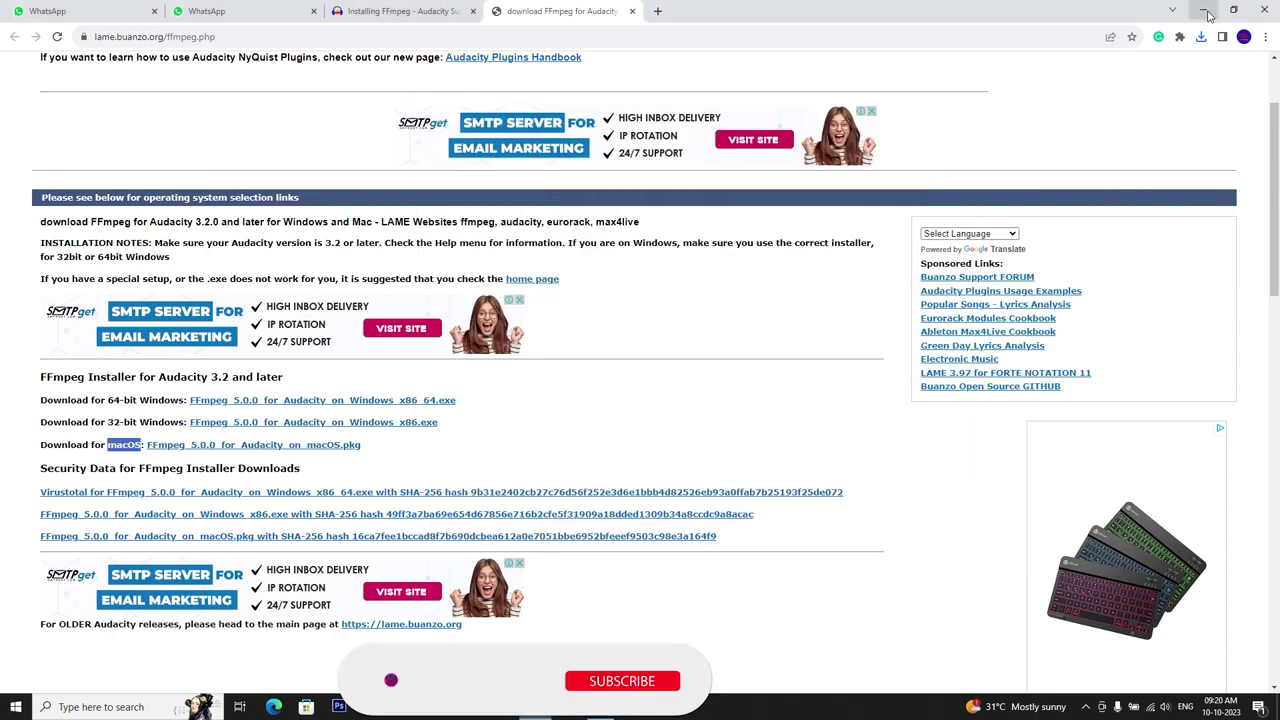
Show the desktop, refresh it and launch Audacity
key(super+d)
right_click(597, 211)
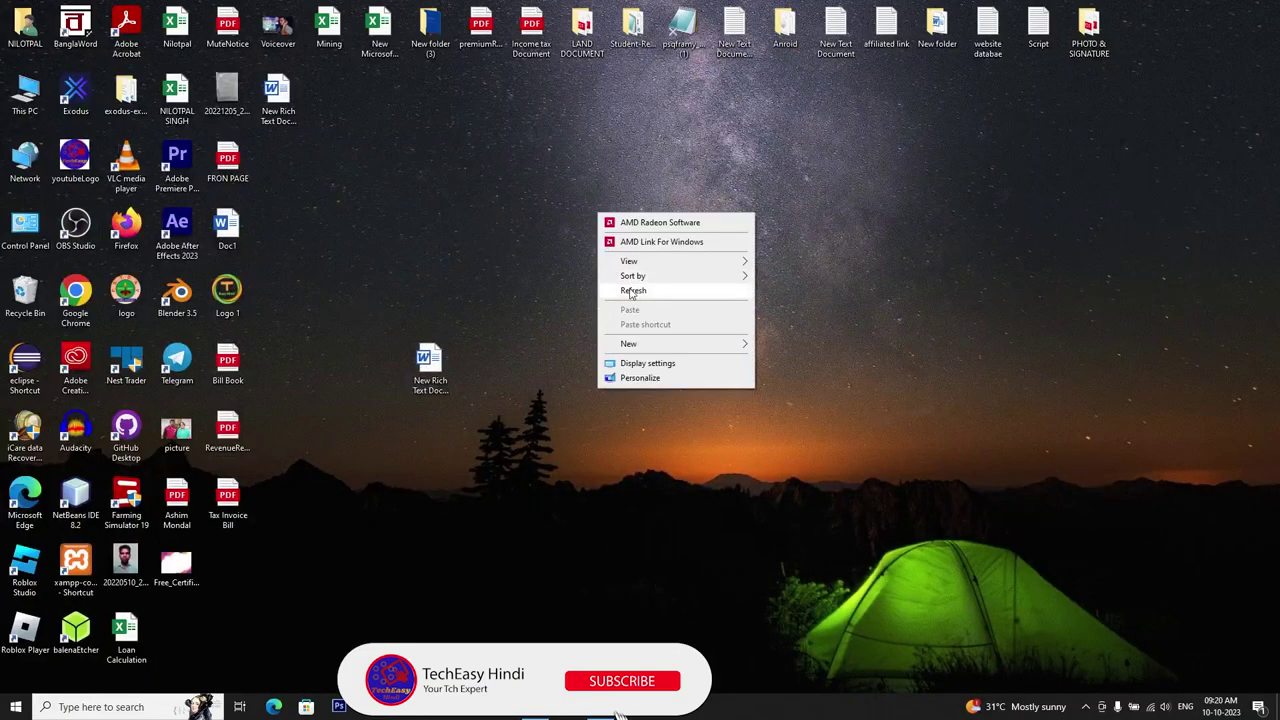
click(630, 290)
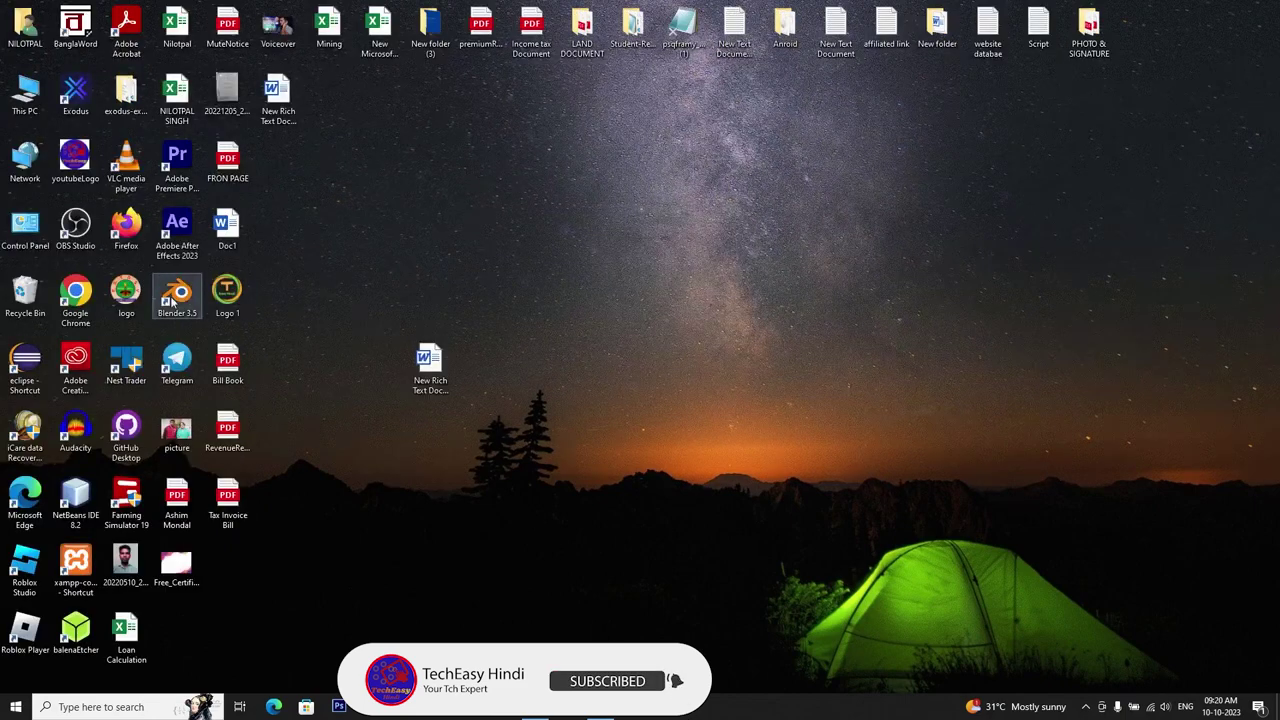
double_click(82, 450)
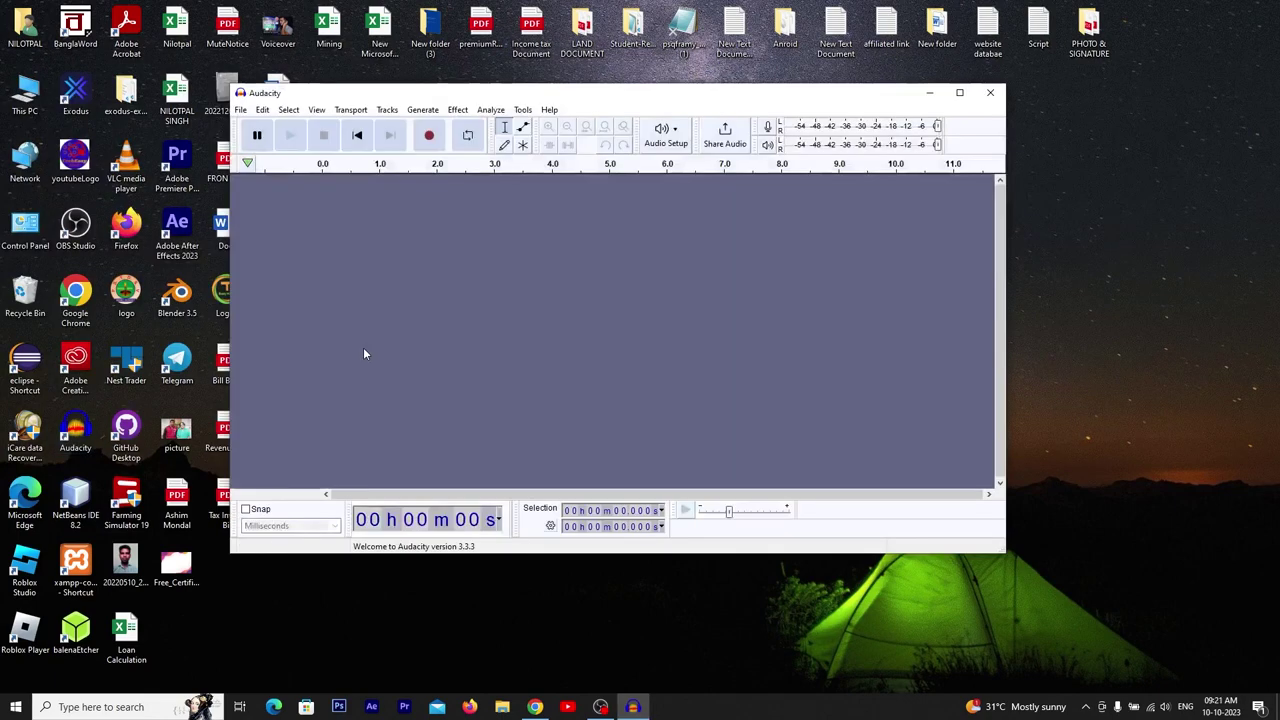
Import WhatsApp Audio 2023-10-09 at 18.43.05 from the Downloads folder into Audacity and maximize the Audacity window
click(502, 706)
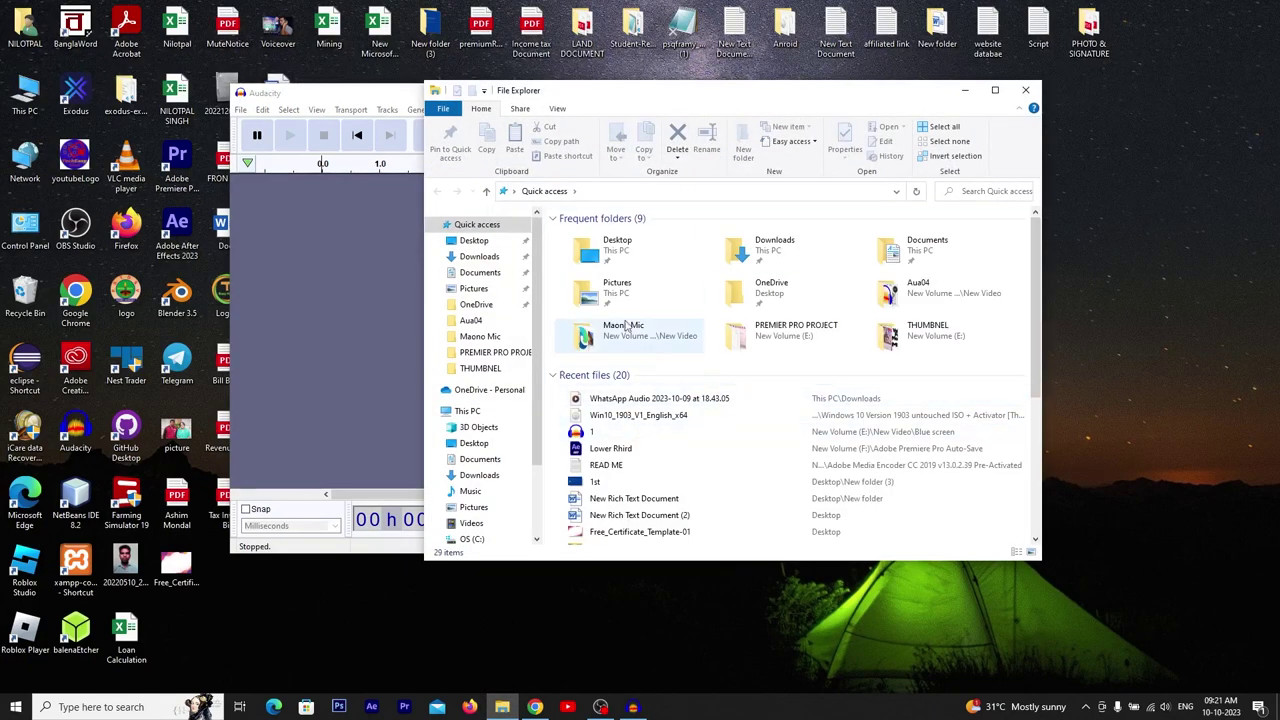
click(480, 257)
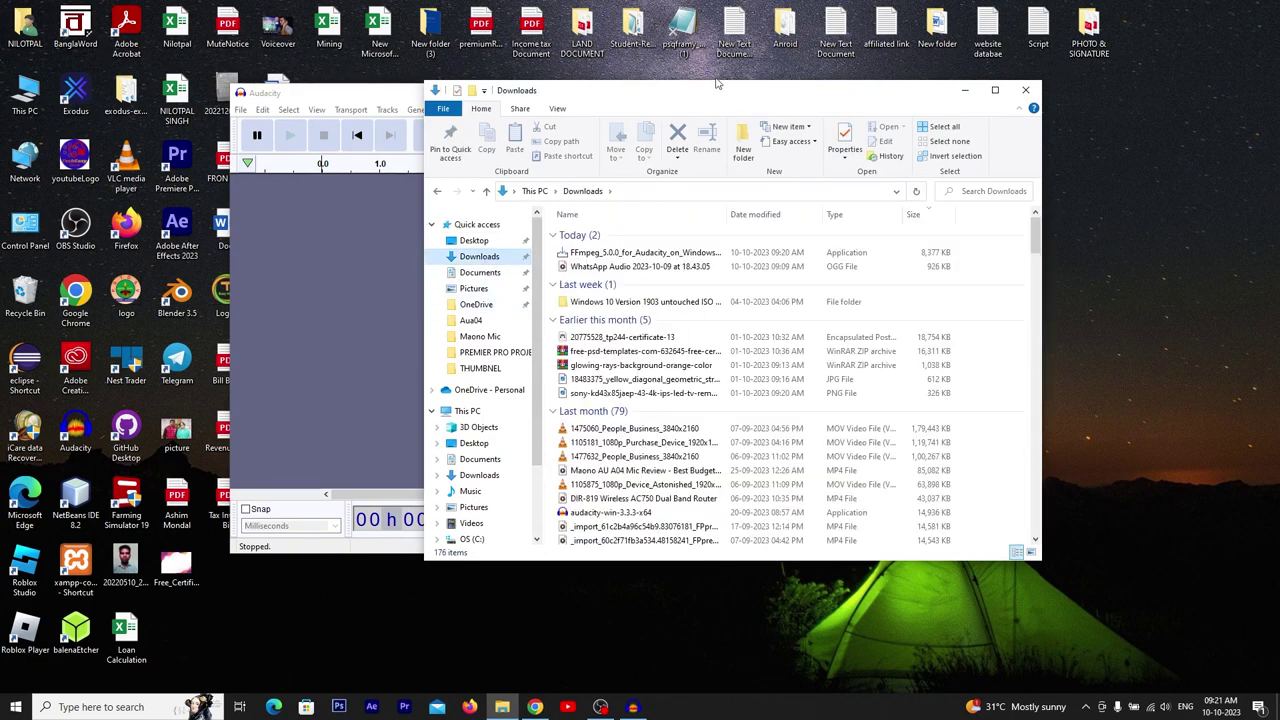
drag(672, 98, 524, 94)
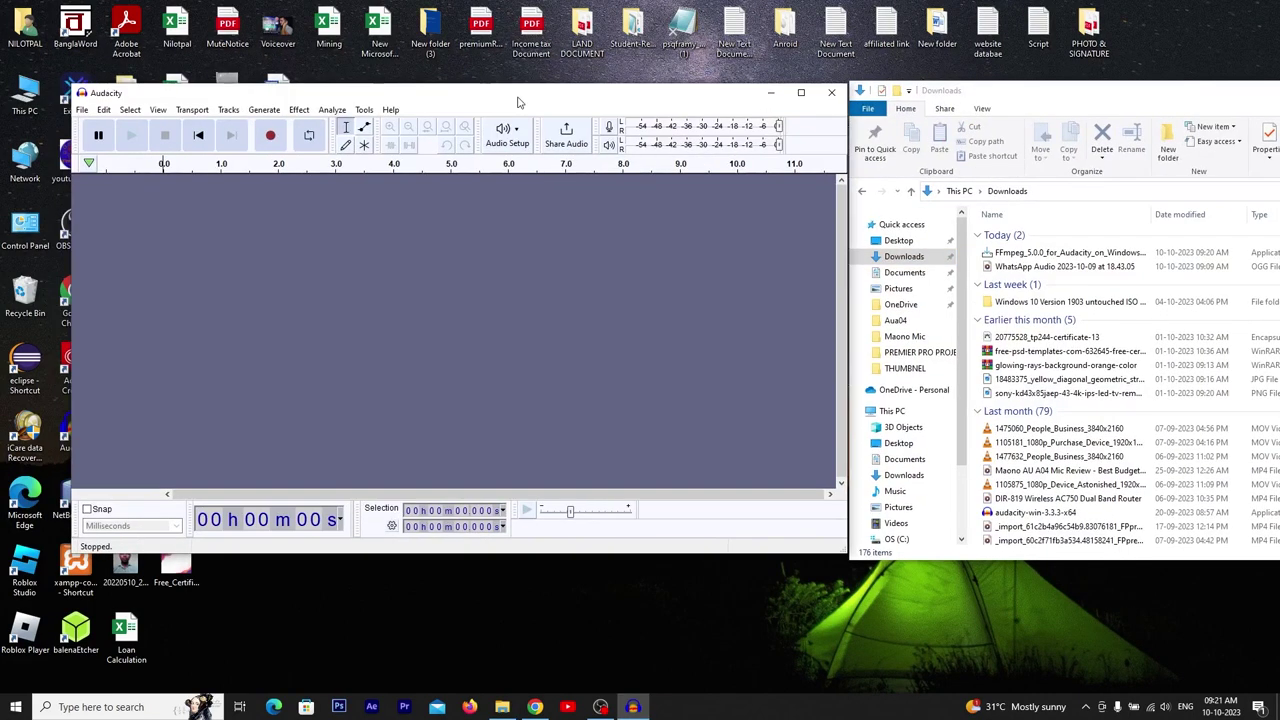
click(1040, 267)
drag(1041, 271, 547, 266)
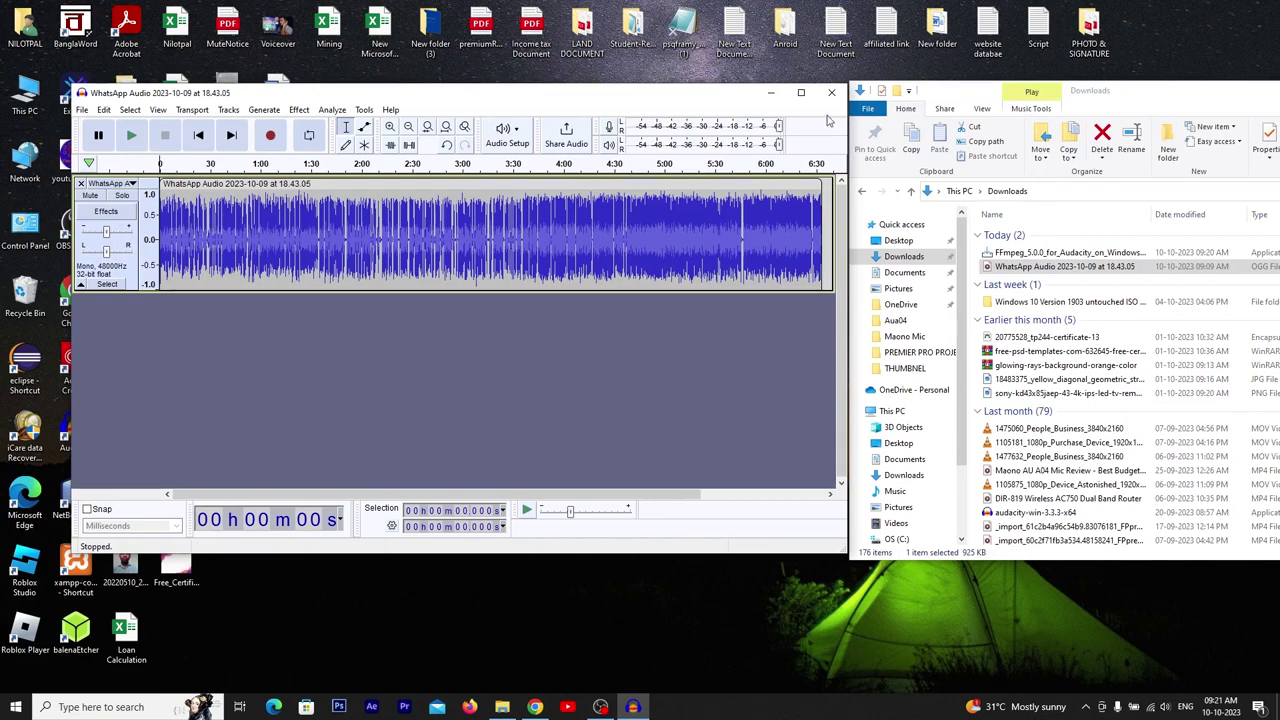
click(800, 92)
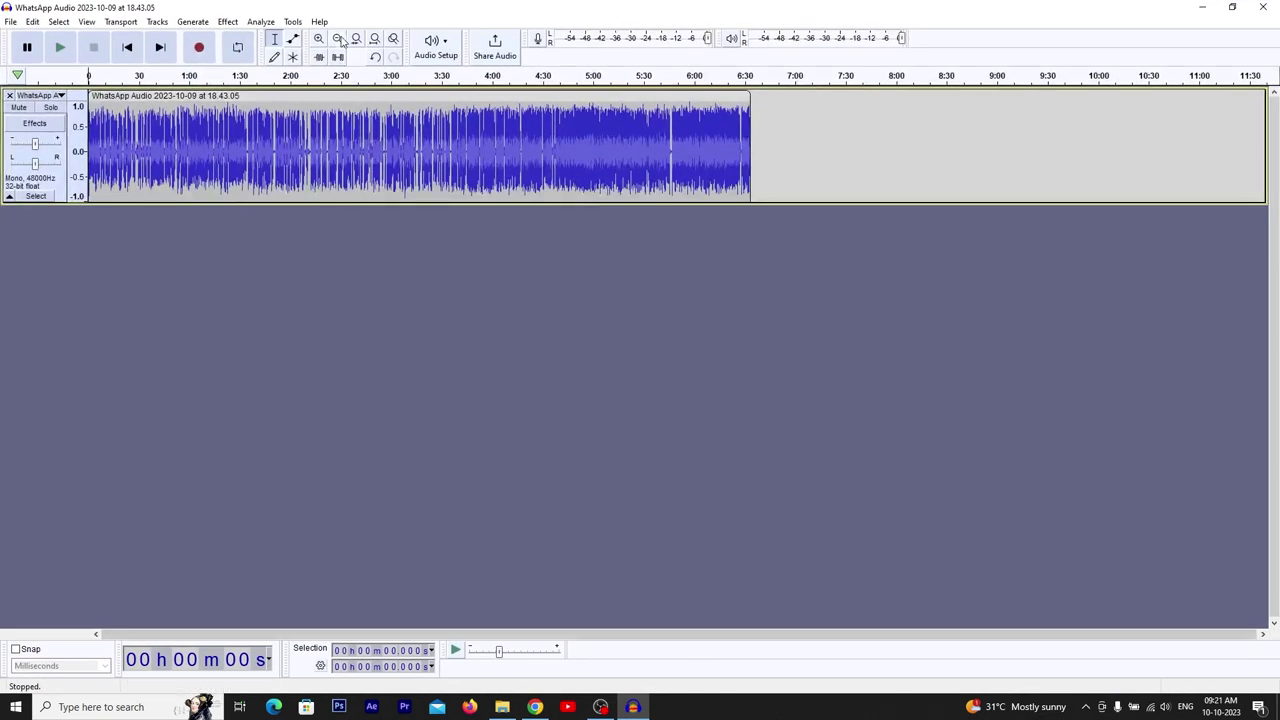
Play the imported track from about 2.1, 4.2 and 2.4 seconds in turn, stopping playback each time
click(318, 39)
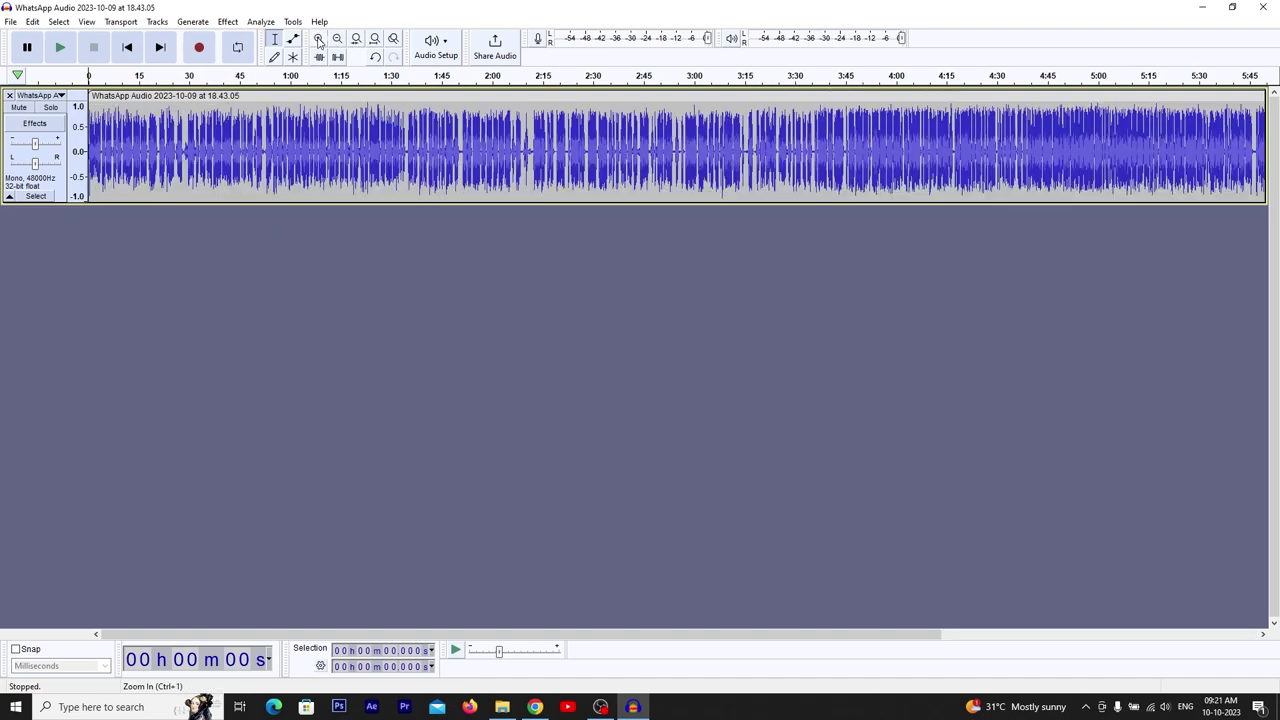
click(318, 39)
click(318, 39)
click(318, 39)
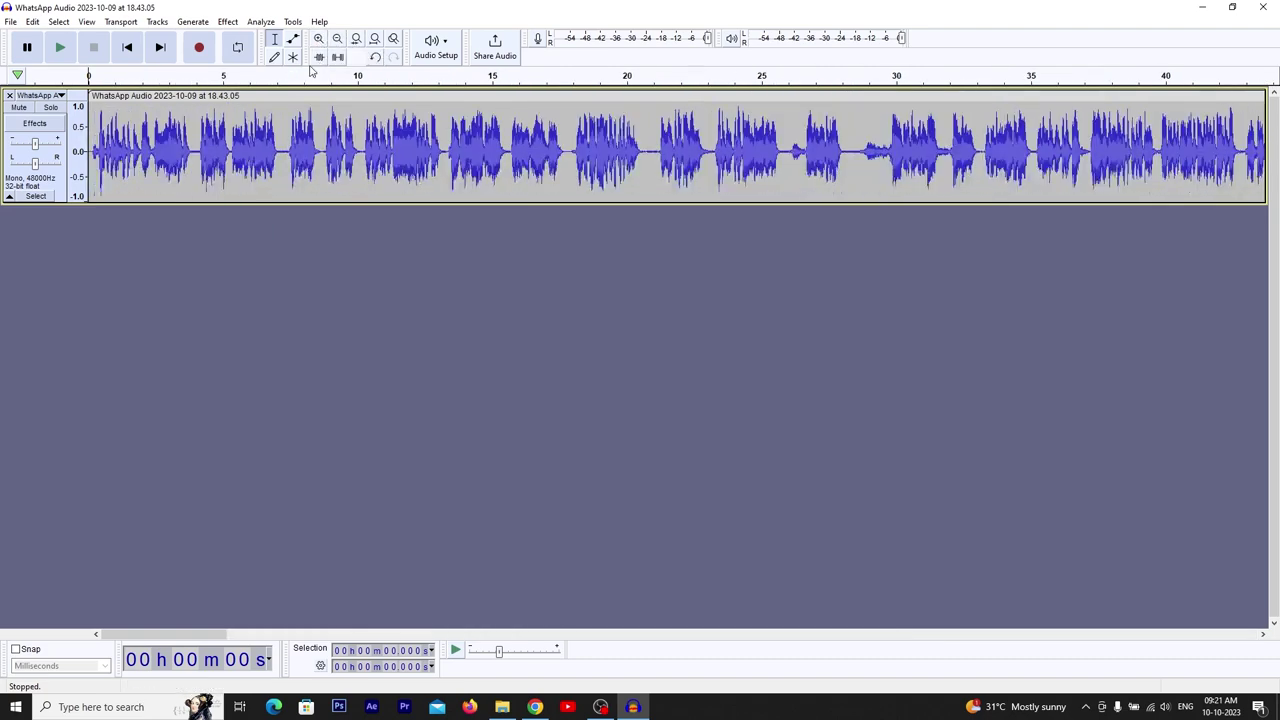
click(143, 140)
key(space)
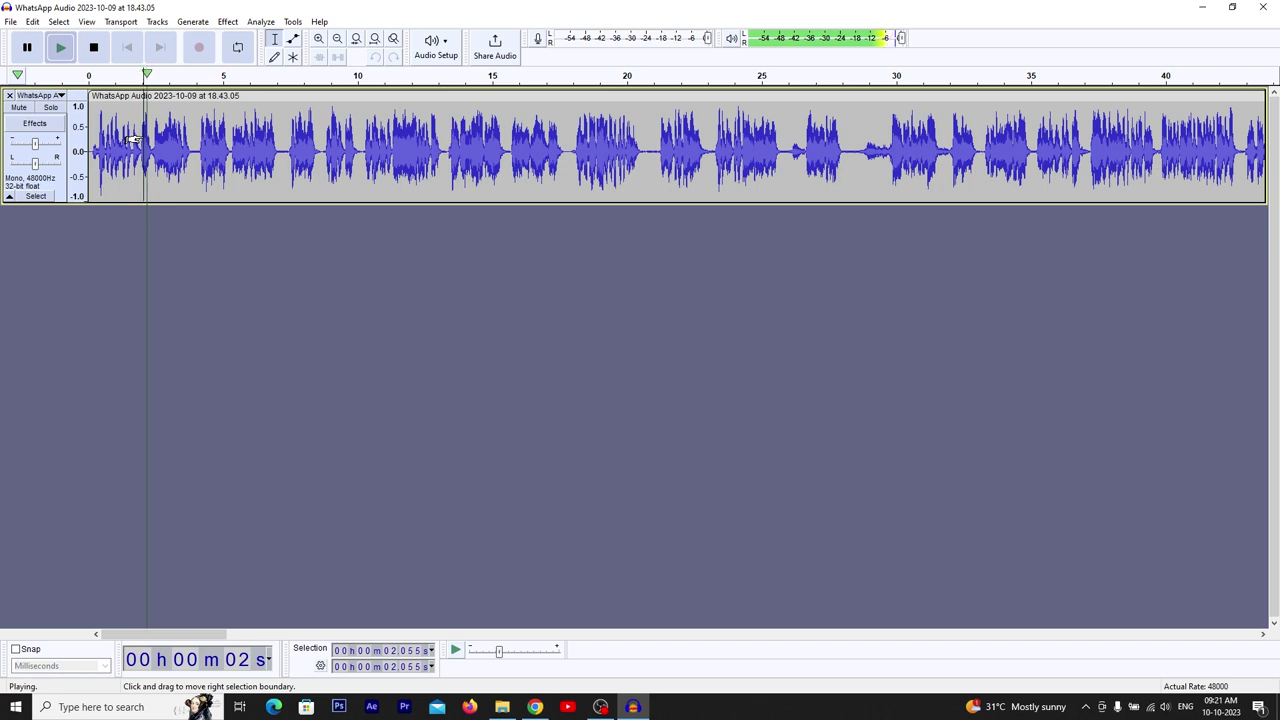
key(space)
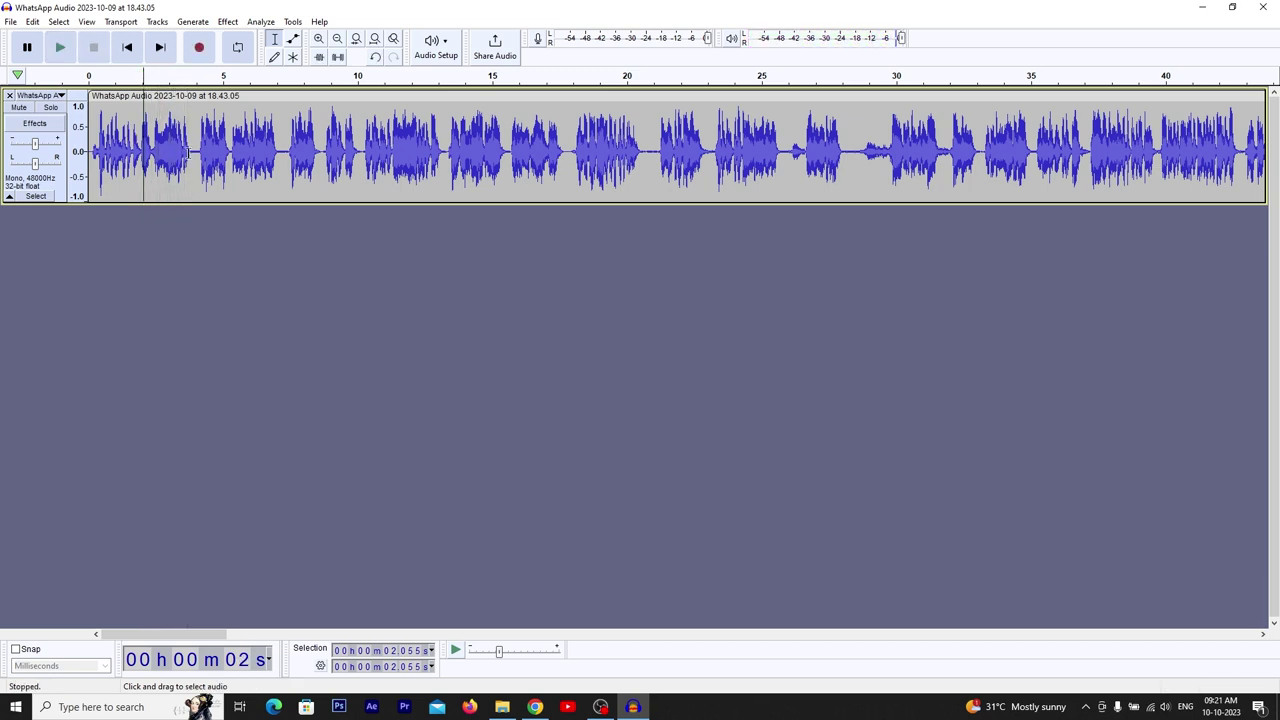
click(200, 132)
key(space)
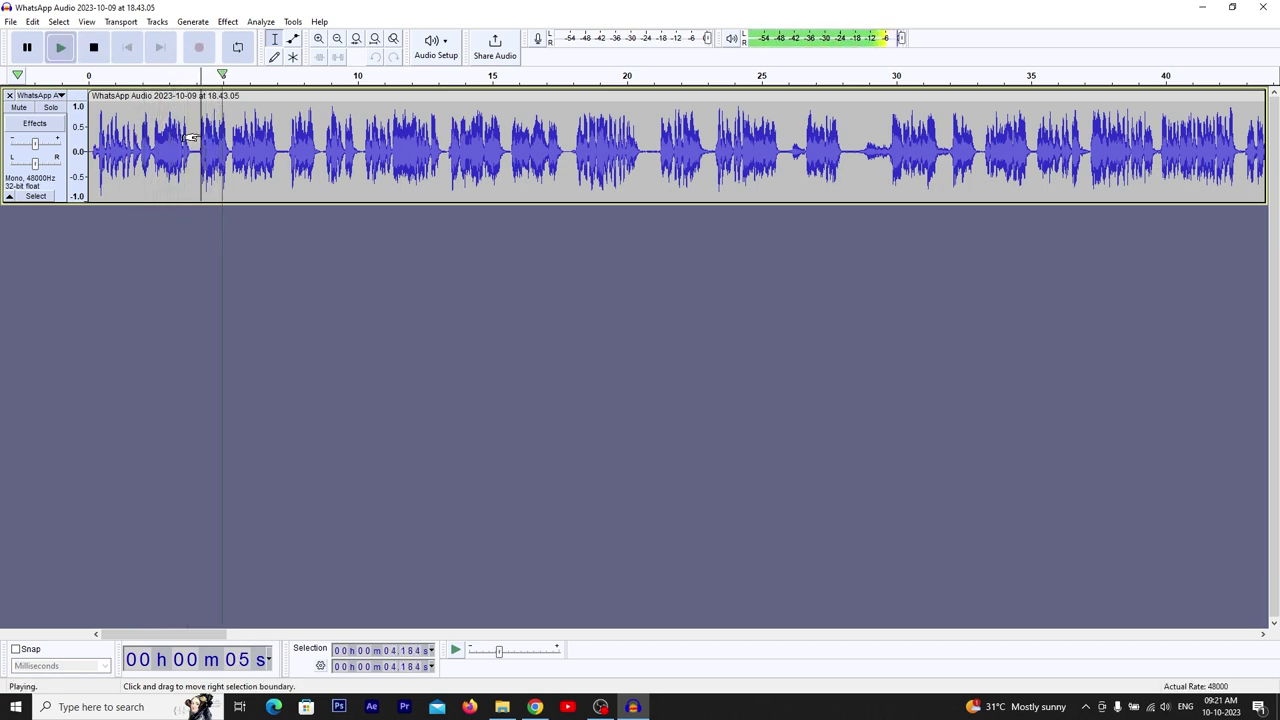
key(space)
click(151, 125)
key(space)
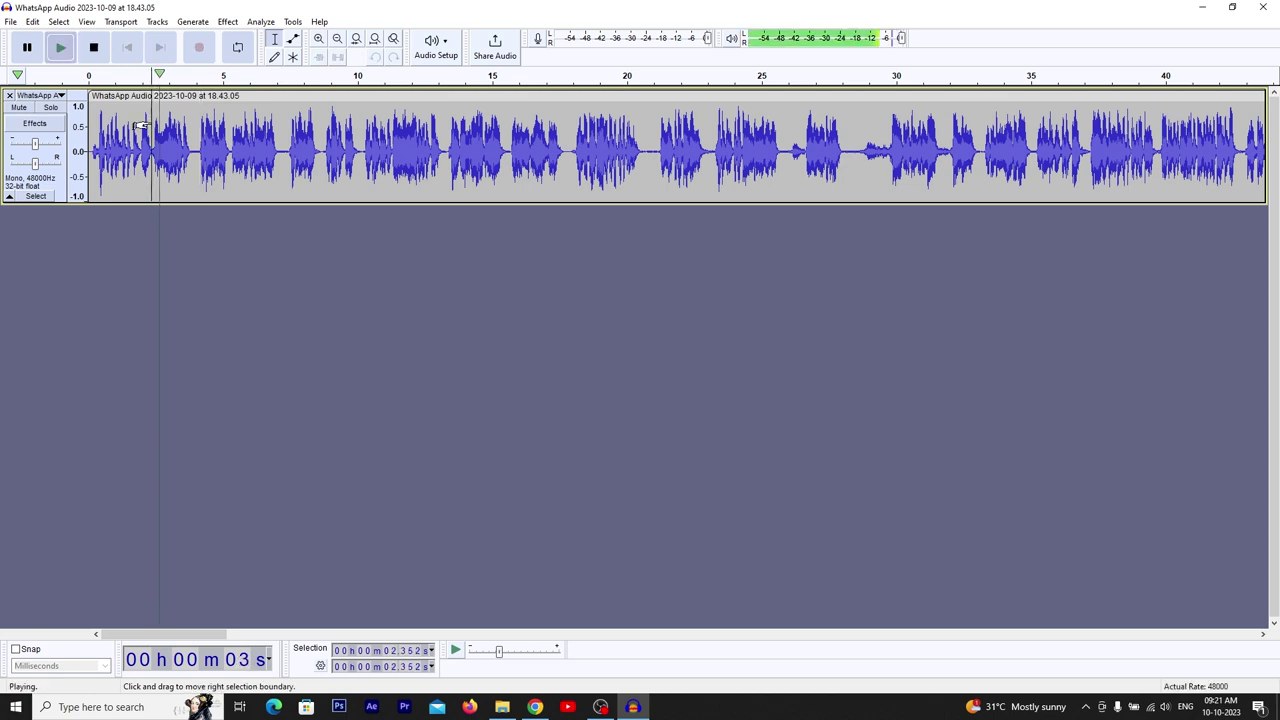
key(space)
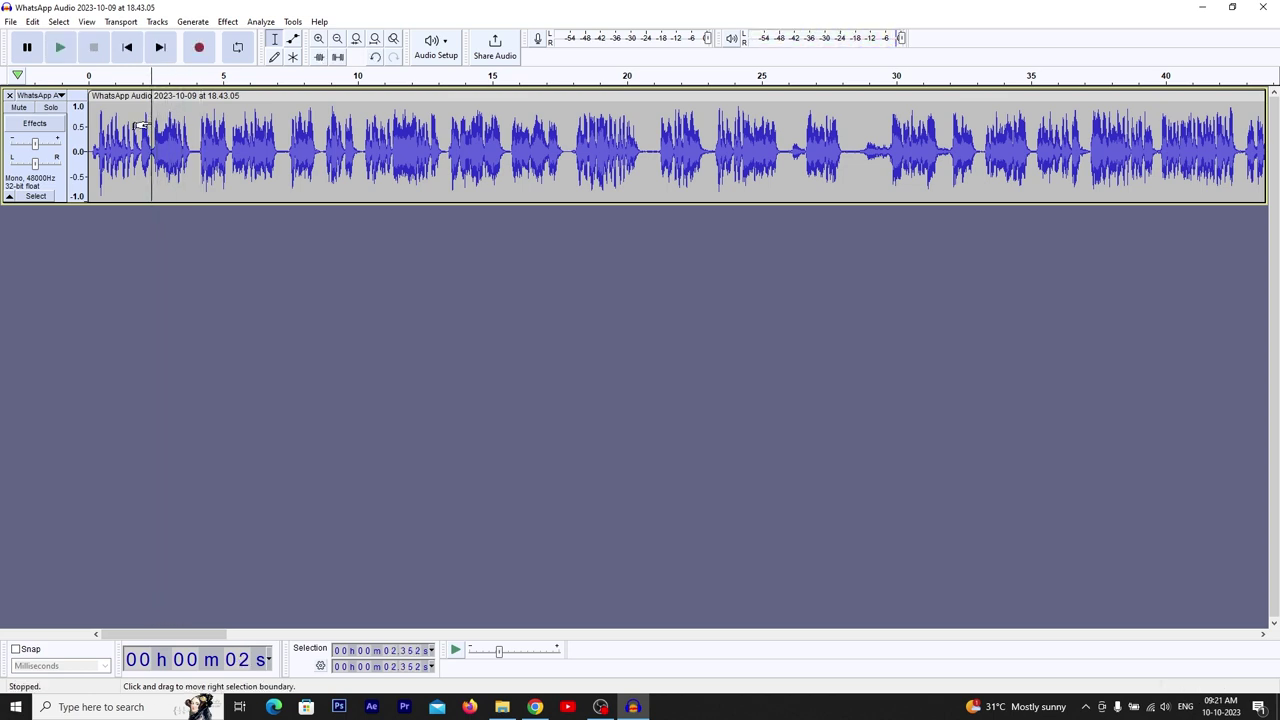